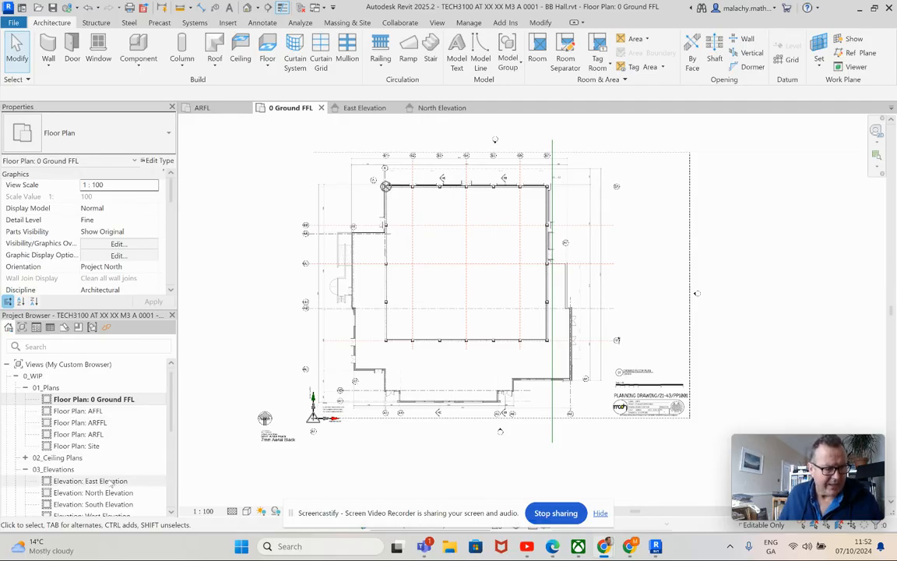
Step: Open the East Elevation view and examine the level markers beside the curved roof
{"action": "double_click", "coordinate": [101, 481]}
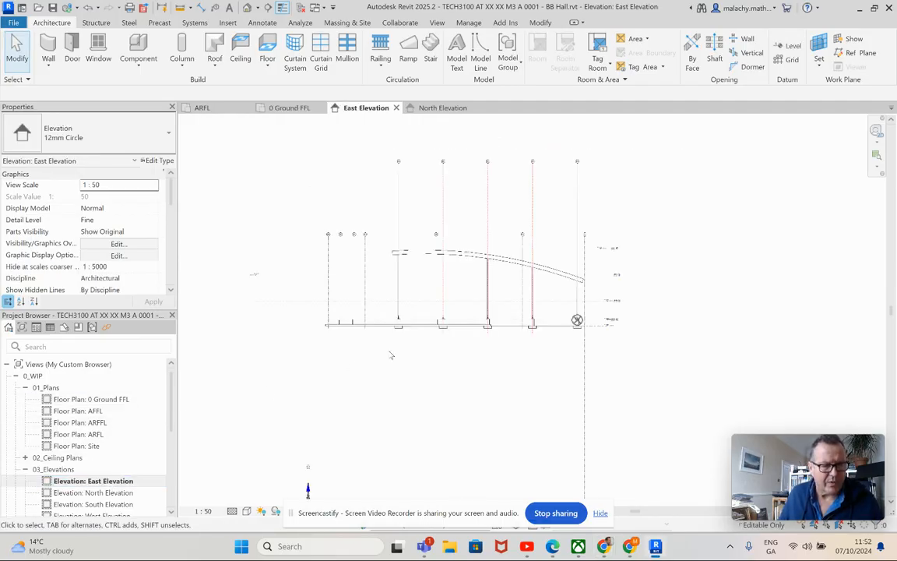
{"action": "scroll", "coordinate": [631, 284], "scroll_direction": "up", "scroll_amount": 5}
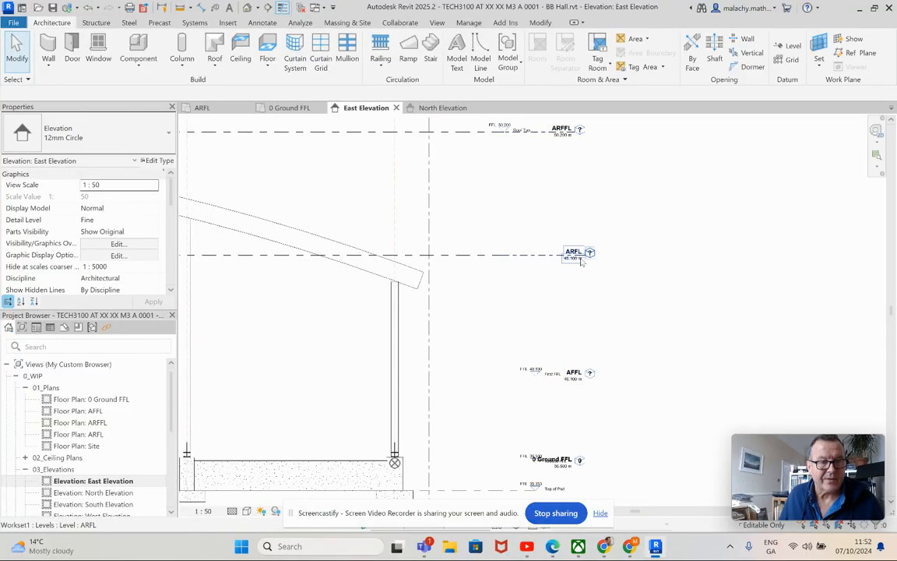
{"action": "scroll", "coordinate": [627, 361], "scroll_direction": "down", "scroll_amount": 2}
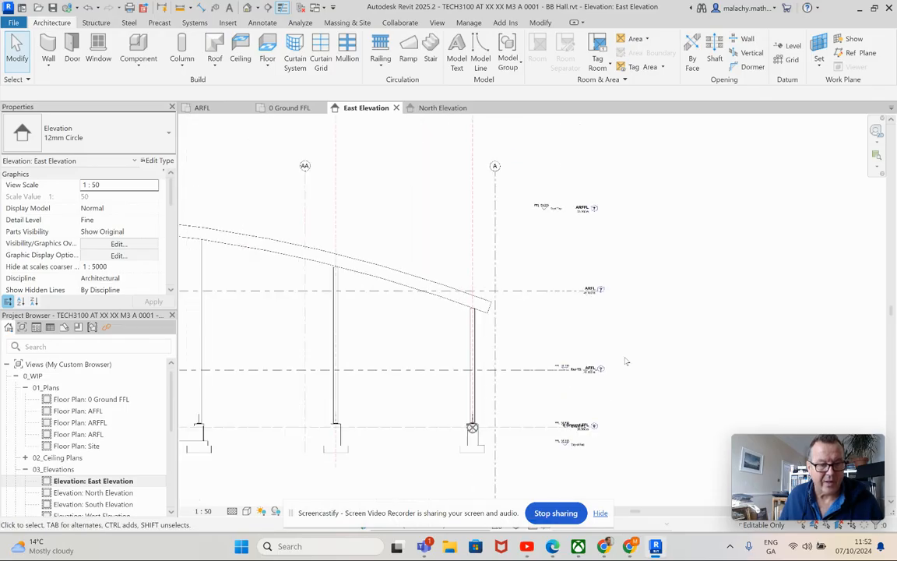
{"action": "scroll", "coordinate": [632, 361], "scroll_direction": "down", "scroll_amount": 2}
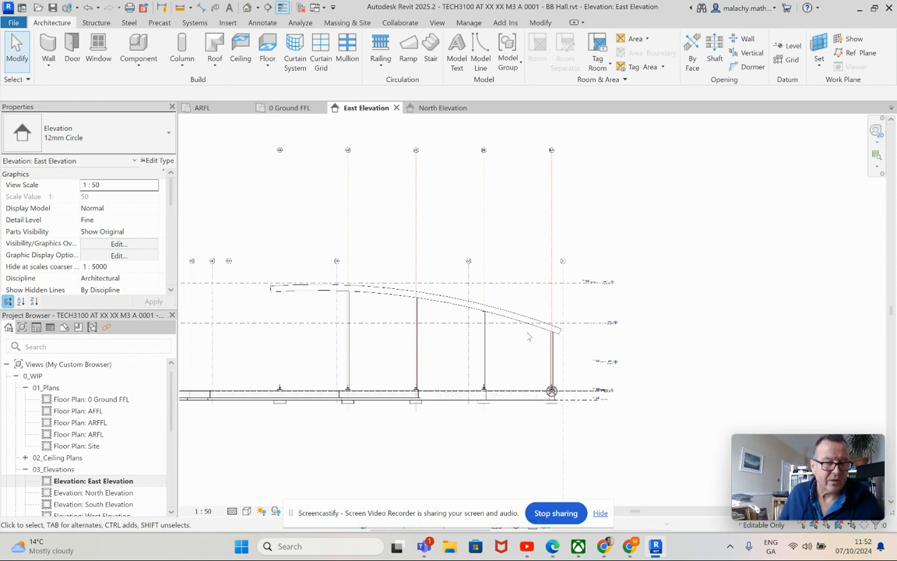
{"action": "scroll", "coordinate": [529, 337], "scroll_direction": "down", "scroll_amount": 1}
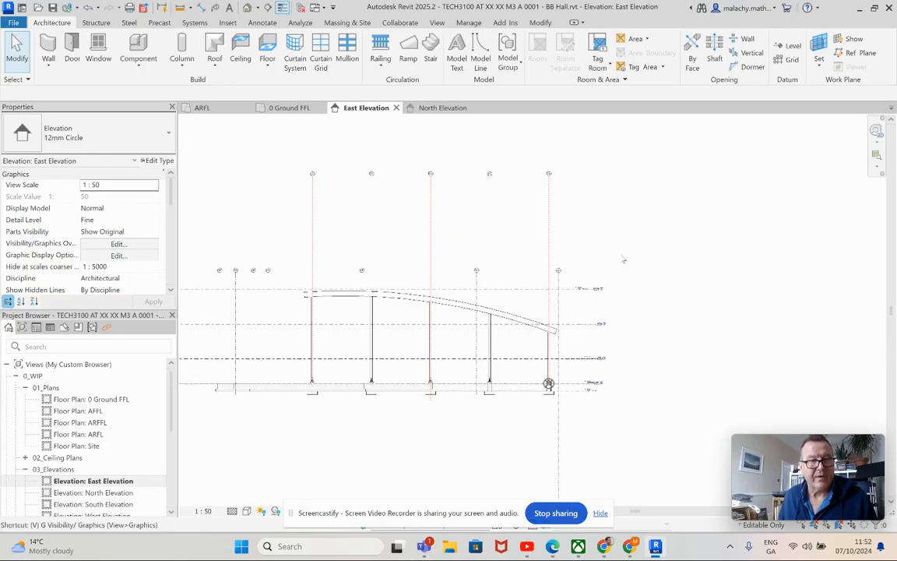
Step: Set the linked BB Hall structural model's display settings to Custom in the East Elevation's Visibility/Graphic Overrides
{"action": "key", "text": "v"}
{"action": "key", "text": "v"}
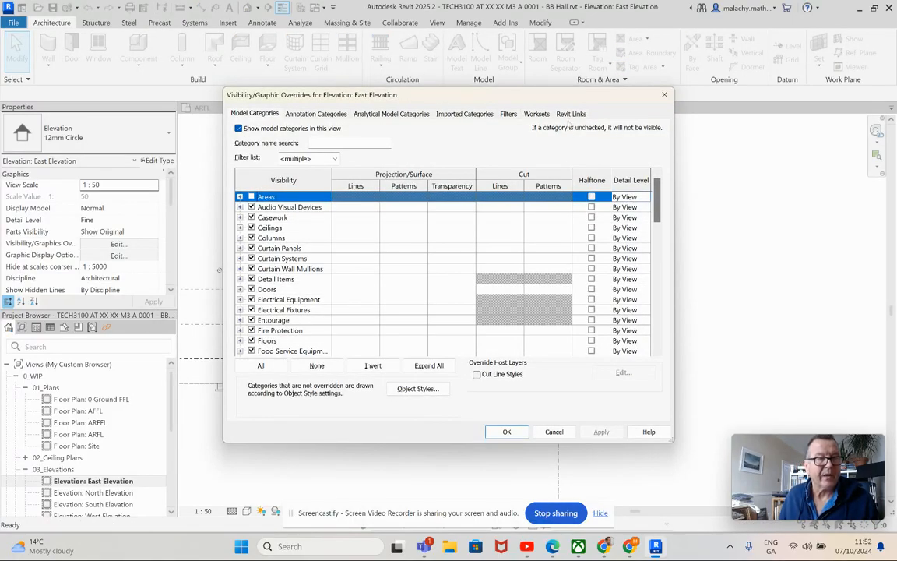
{"action": "left_click", "coordinate": [571, 114]}
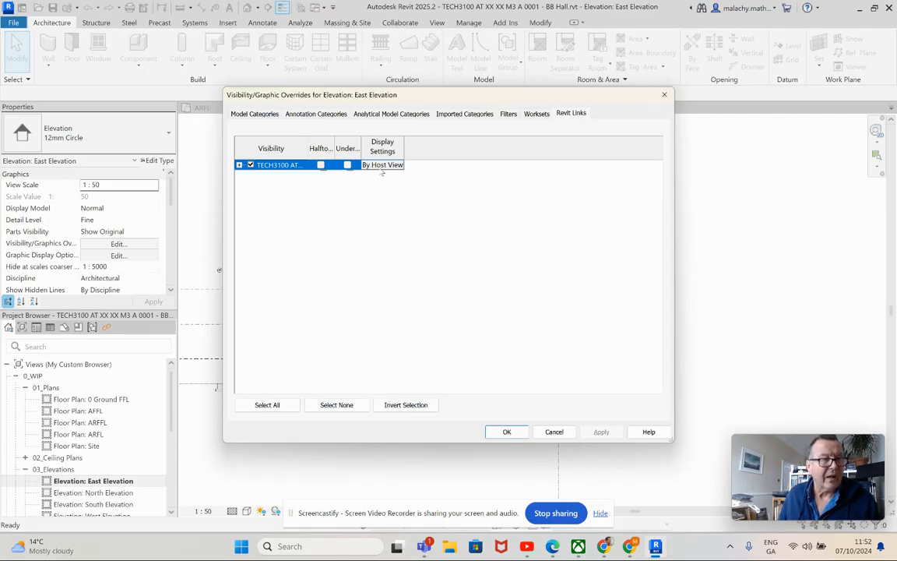
{"action": "left_click_drag", "start_coordinate": [307, 146], "coordinate": [411, 141]}
{"action": "left_click_drag", "start_coordinate": [342, 144], "coordinate": [392, 144]}
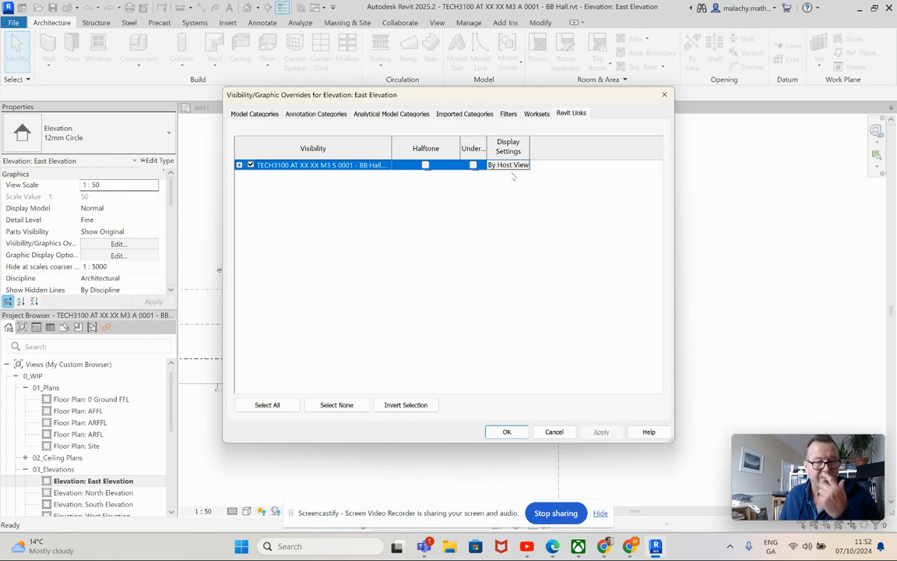
{"action": "left_click", "coordinate": [511, 165]}
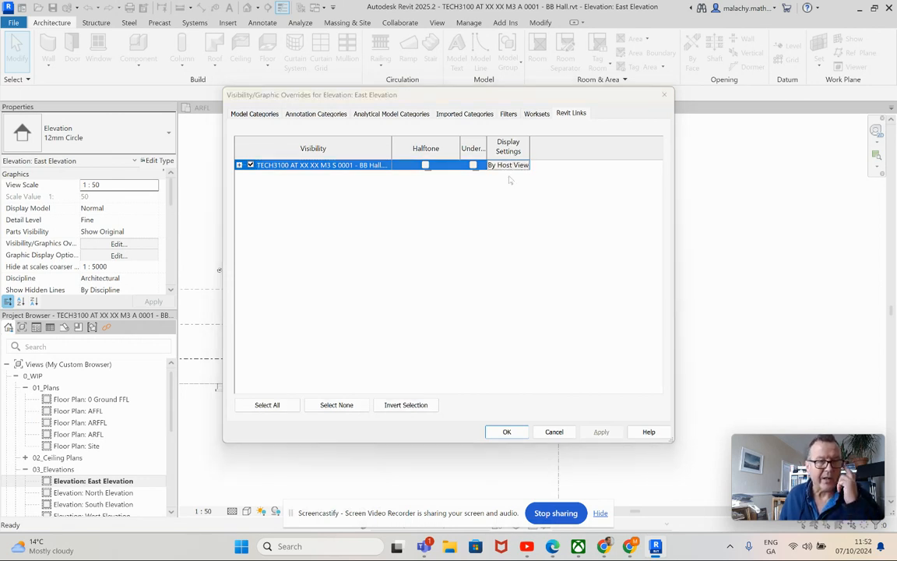
{"action": "left_click", "coordinate": [386, 136]}
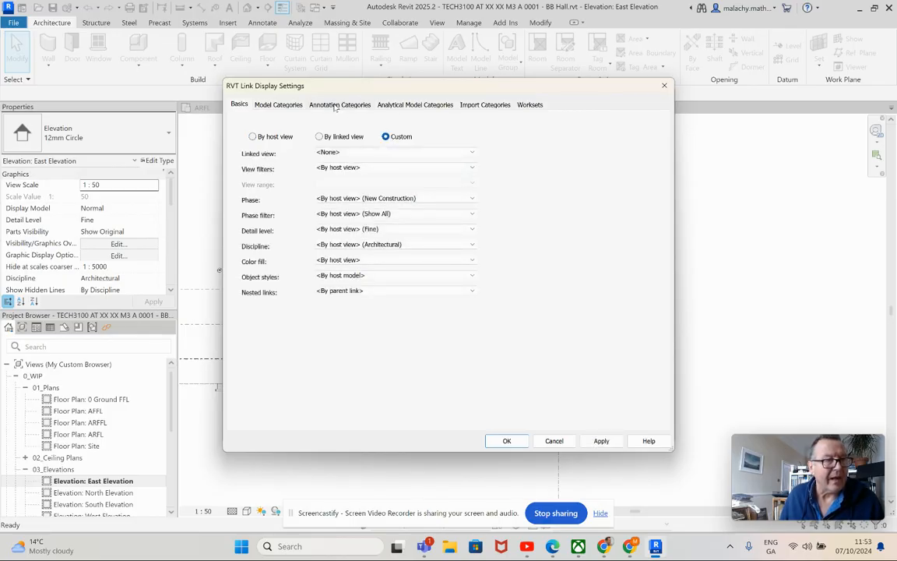
Step: Set the link's annotation categories to <Custom>, hide its Levels in the East Elevation, and apply the overrides
{"action": "left_click", "coordinate": [335, 106]}
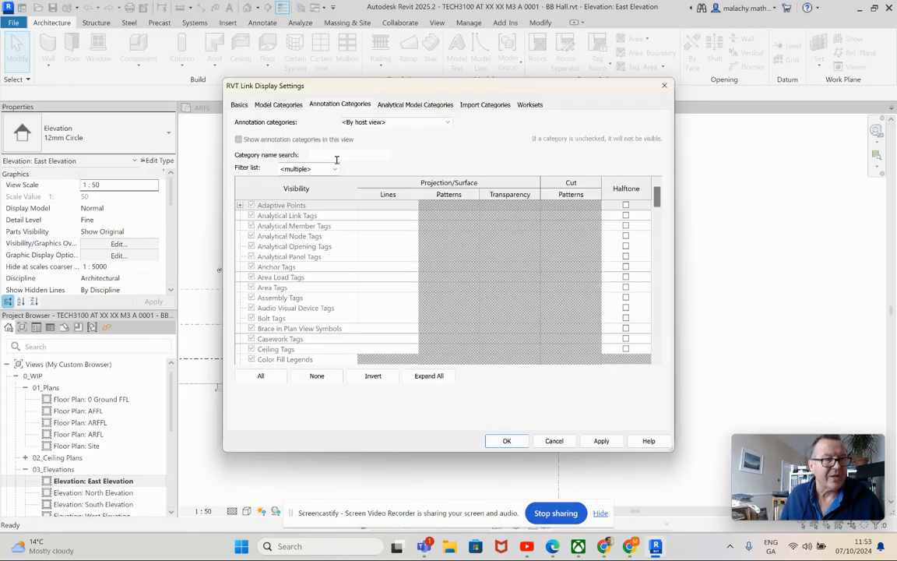
{"action": "left_click", "coordinate": [395, 123]}
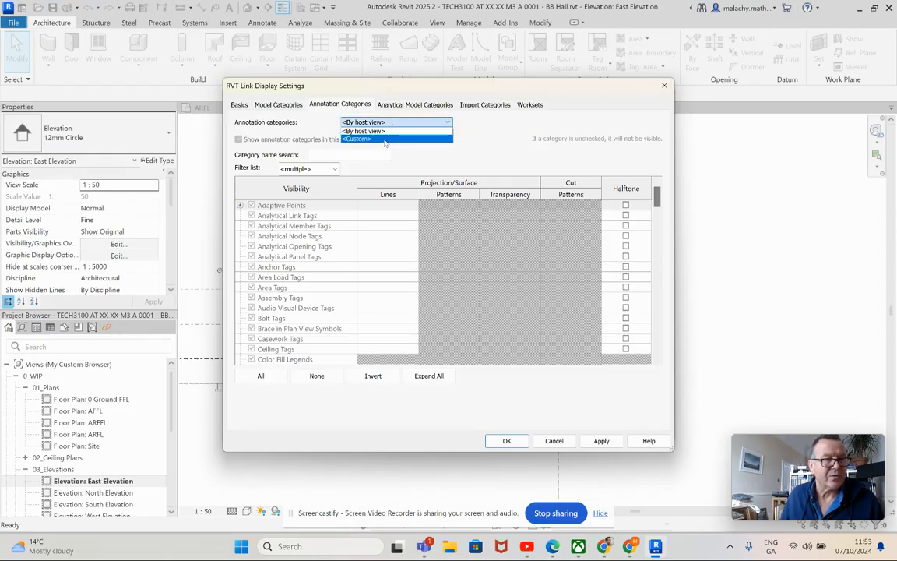
{"action": "left_click", "coordinate": [366, 137]}
{"action": "scroll", "coordinate": [320, 246], "scroll_direction": "down", "scroll_amount": 9}
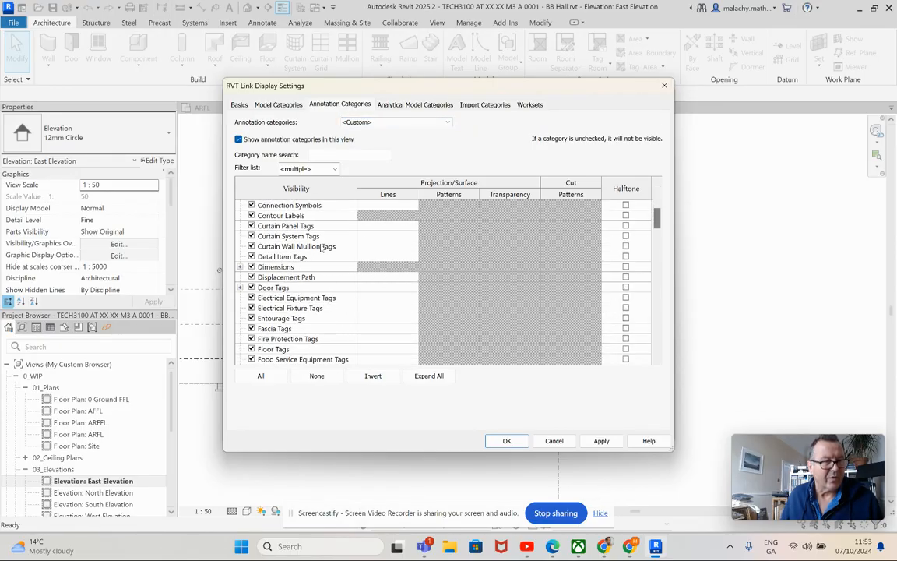
{"action": "scroll", "coordinate": [321, 254], "scroll_direction": "down", "scroll_amount": 2}
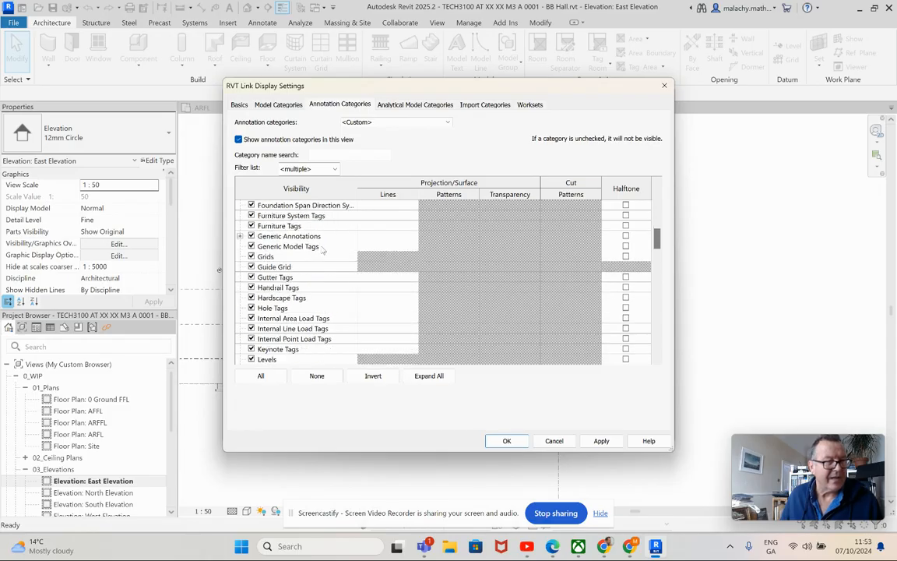
{"action": "scroll", "coordinate": [301, 262], "scroll_direction": "down", "scroll_amount": 2}
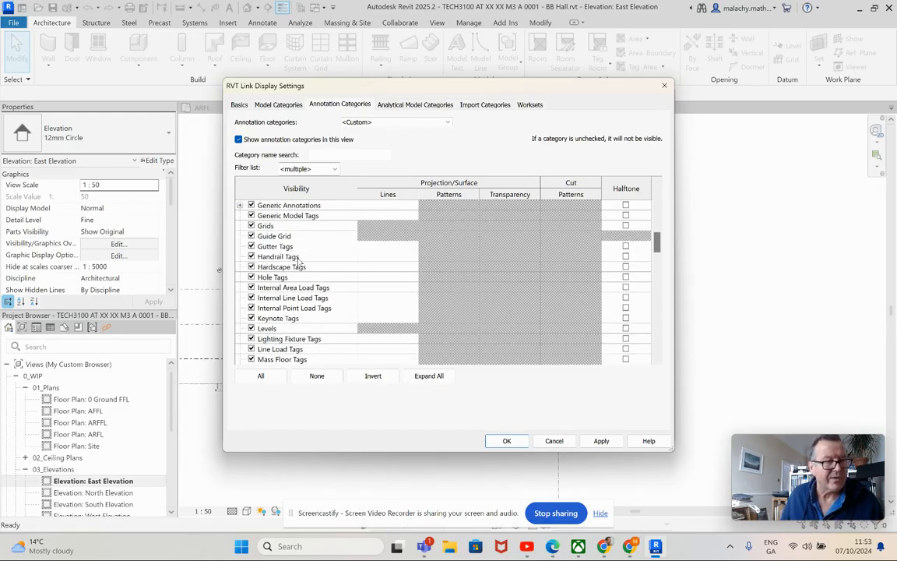
{"action": "left_click", "coordinate": [250, 298]}
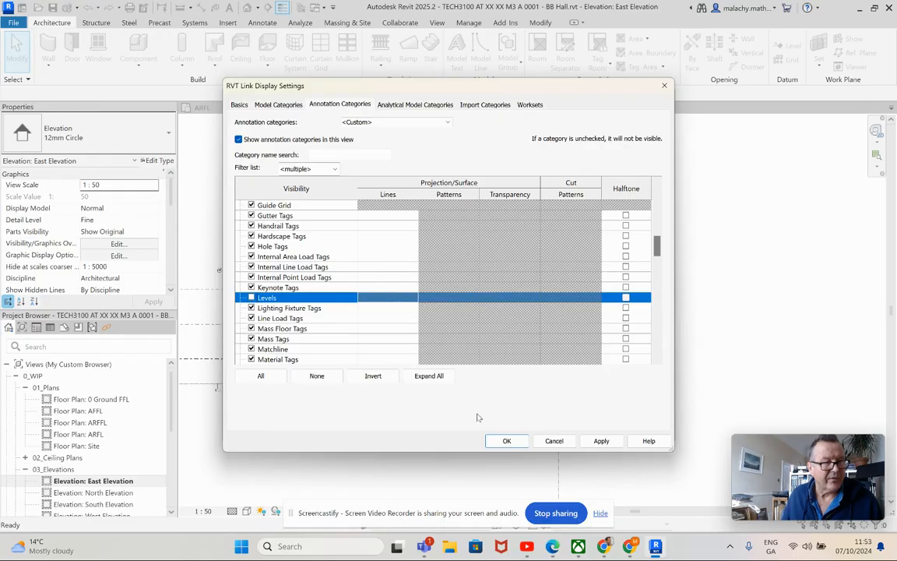
{"action": "left_click", "coordinate": [601, 441]}
{"action": "left_click", "coordinate": [507, 441]}
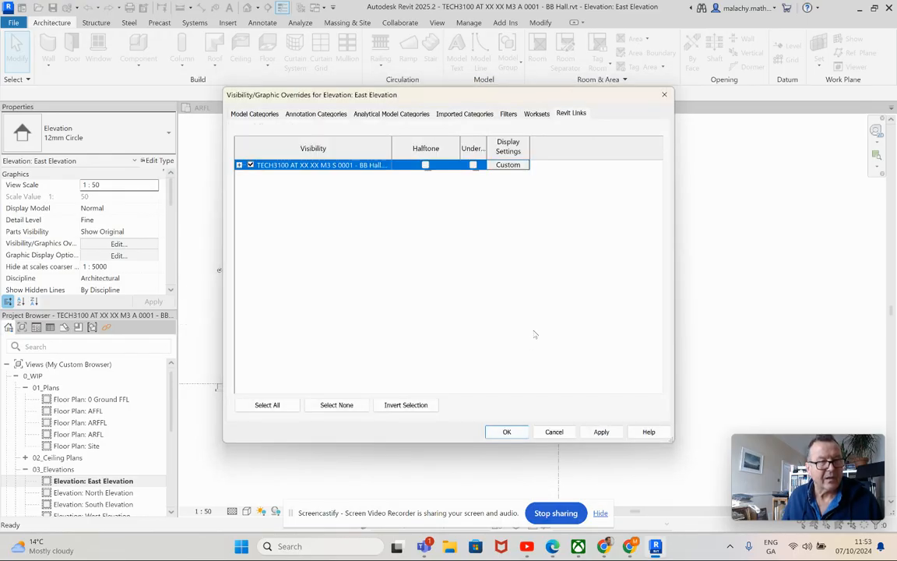
{"action": "left_click", "coordinate": [507, 431]}
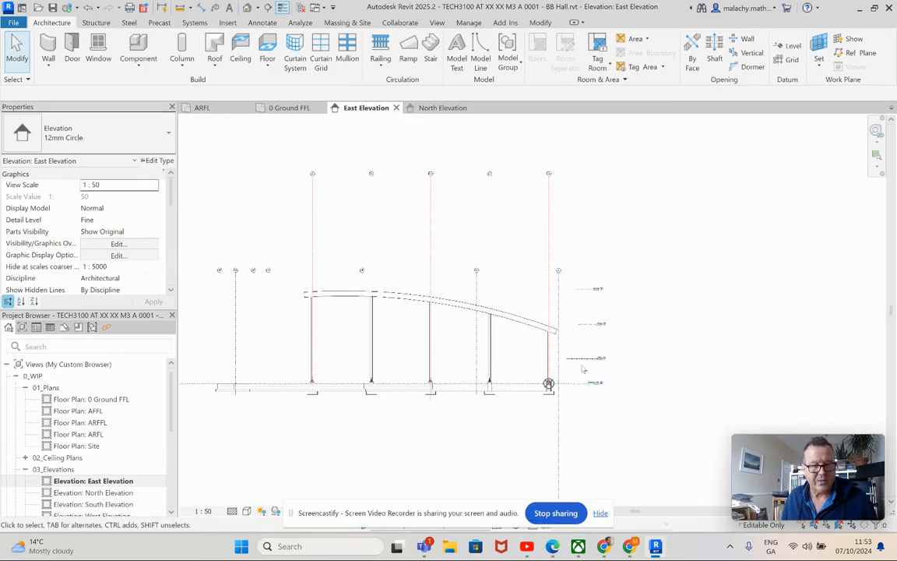
Step: Align the left ends of the ARFL and ARFFL levels with the left end of the AFFL level
{"action": "scroll", "coordinate": [547, 381], "scroll_direction": "up", "scroll_amount": 5}
{"action": "left_click", "coordinate": [560, 363]}
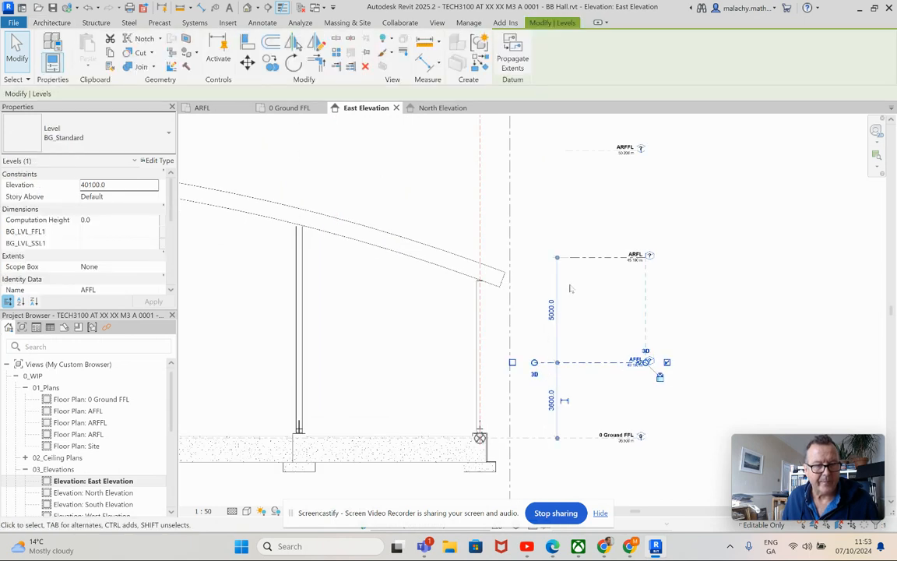
{"action": "left_click", "coordinate": [569, 258]}
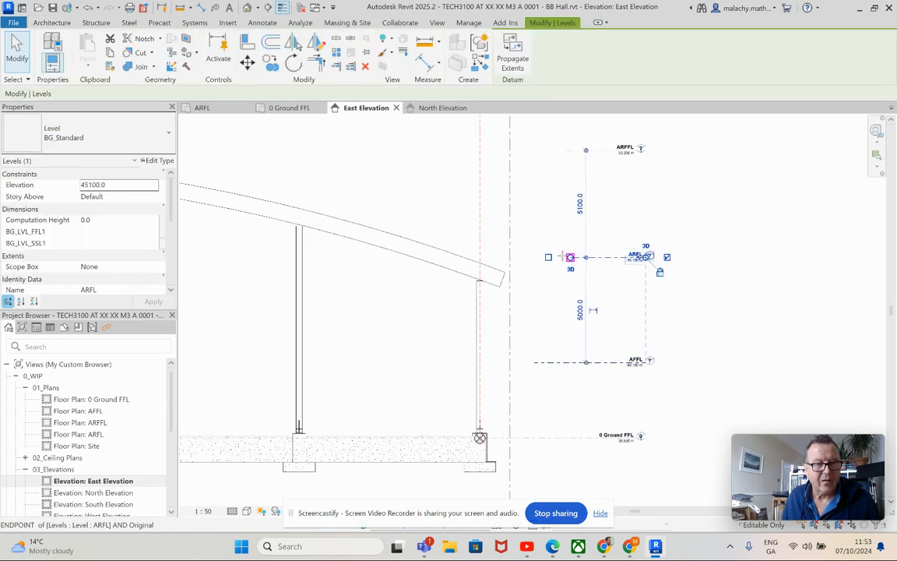
{"action": "left_click_drag", "start_coordinate": [570, 257], "coordinate": [534, 257]}
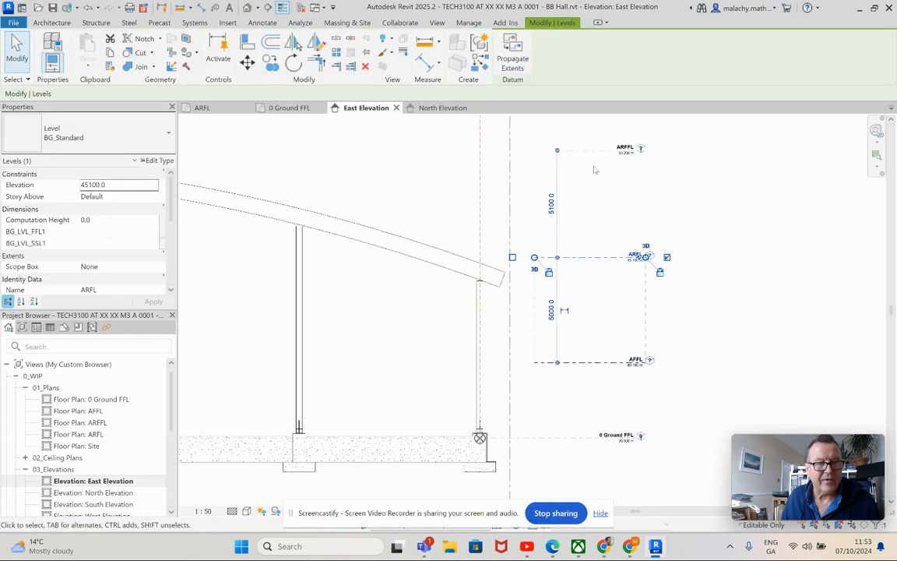
{"action": "left_click", "coordinate": [567, 151]}
{"action": "left_click_drag", "start_coordinate": [566, 151], "coordinate": [535, 150]}
Step: Extend the aligned levels' left ends across the building to just beyond the outermost grid line in the East Elevation
{"action": "scroll", "coordinate": [577, 191], "scroll_direction": "down", "scroll_amount": 5}
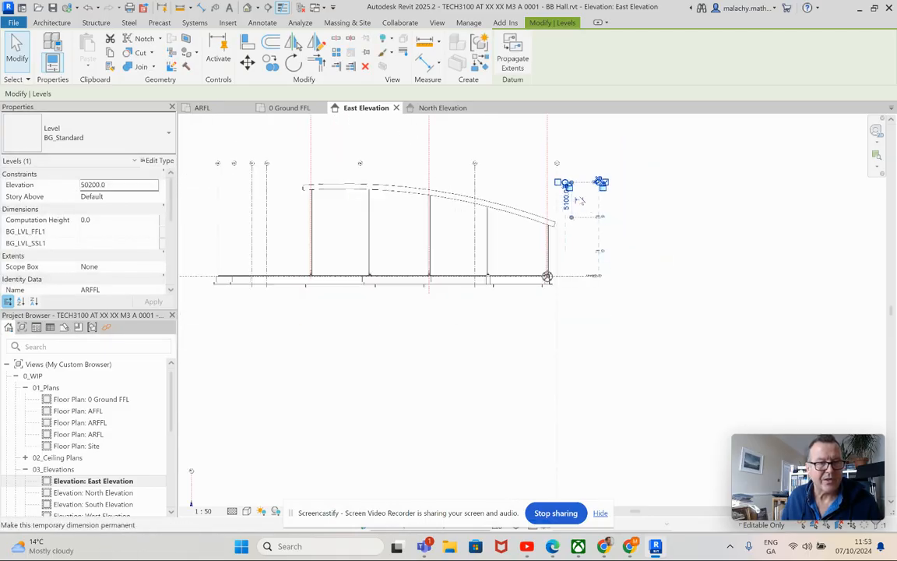
{"action": "scroll", "coordinate": [567, 183], "scroll_direction": "up", "scroll_amount": 4}
{"action": "left_click_drag", "start_coordinate": [564, 184], "coordinate": [187, 187]}
{"action": "scroll", "coordinate": [546, 182], "scroll_direction": "down", "scroll_amount": 1}
{"action": "scroll", "coordinate": [546, 183], "scroll_direction": "down", "scroll_amount": 2}
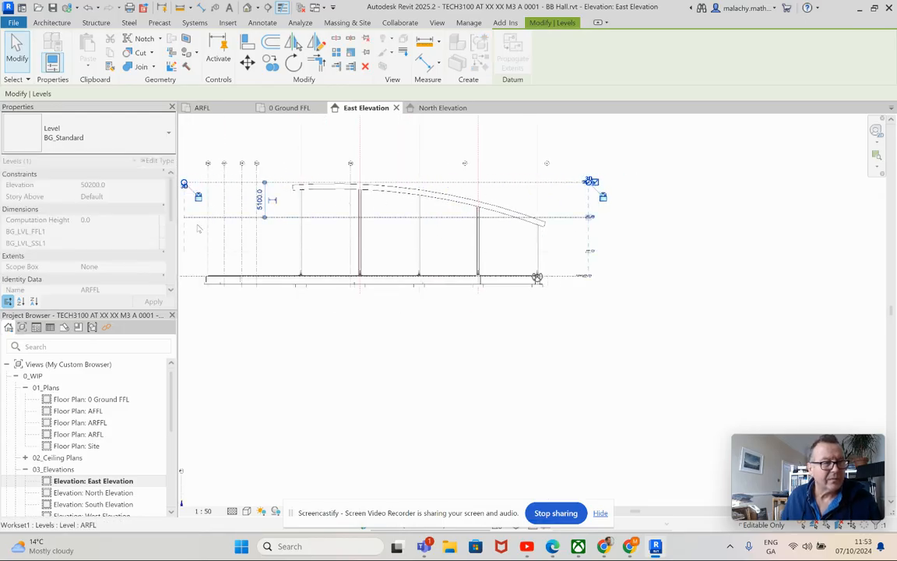
{"action": "middle_click_drag", "start_coordinate": [286, 330], "coordinate": [490, 349]}
{"action": "scroll", "coordinate": [392, 251], "scroll_direction": "up", "scroll_amount": 3}
{"action": "left_click", "coordinate": [328, 321]}
{"action": "left_click_drag", "start_coordinate": [328, 321], "coordinate": [433, 319]}
{"action": "key", "text": "Escape"}
{"action": "scroll", "coordinate": [427, 375], "scroll_direction": "down", "scroll_amount": 5}
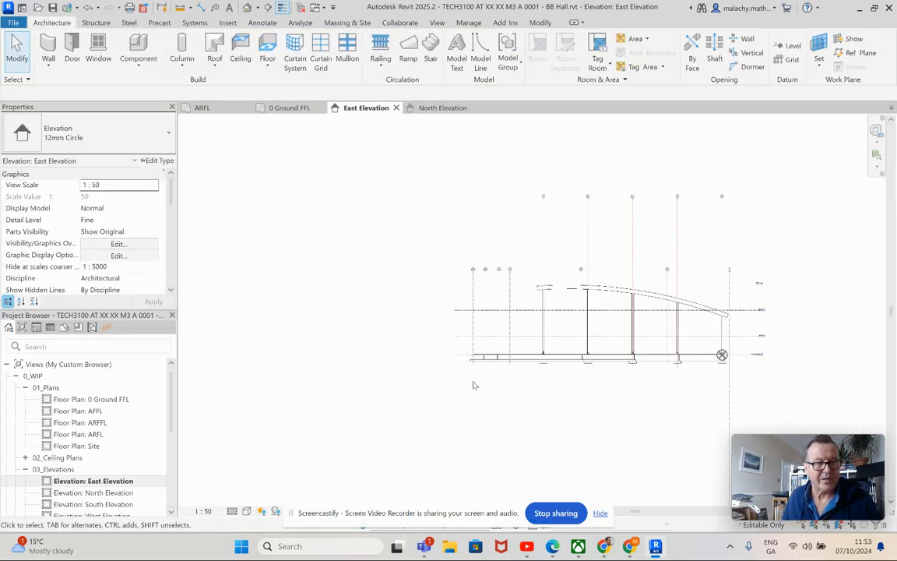
Step: Open the North Elevation view and examine the host and linked level markers at the right end
{"action": "scroll", "coordinate": [120, 428], "scroll_direction": "down", "scroll_amount": 5}
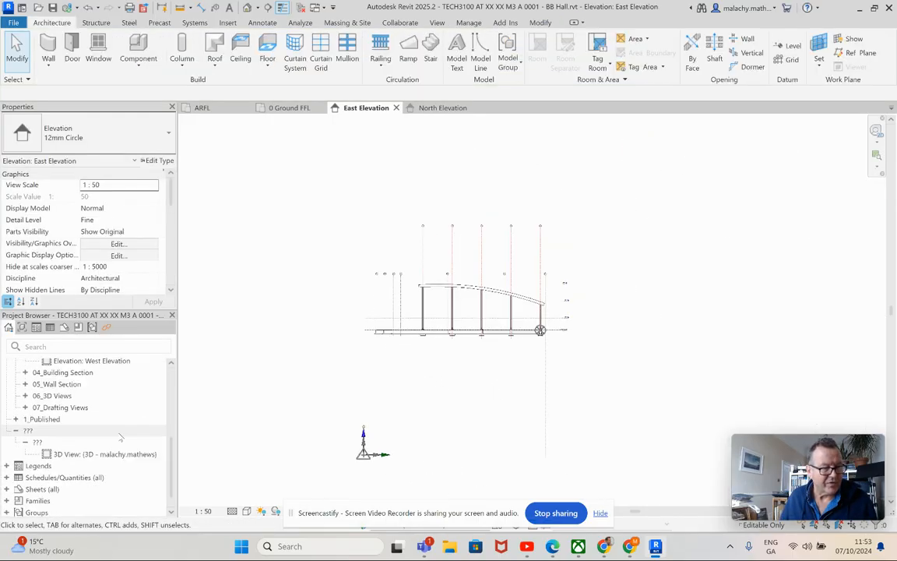
{"action": "scroll", "coordinate": [115, 424], "scroll_direction": "up", "scroll_amount": 5}
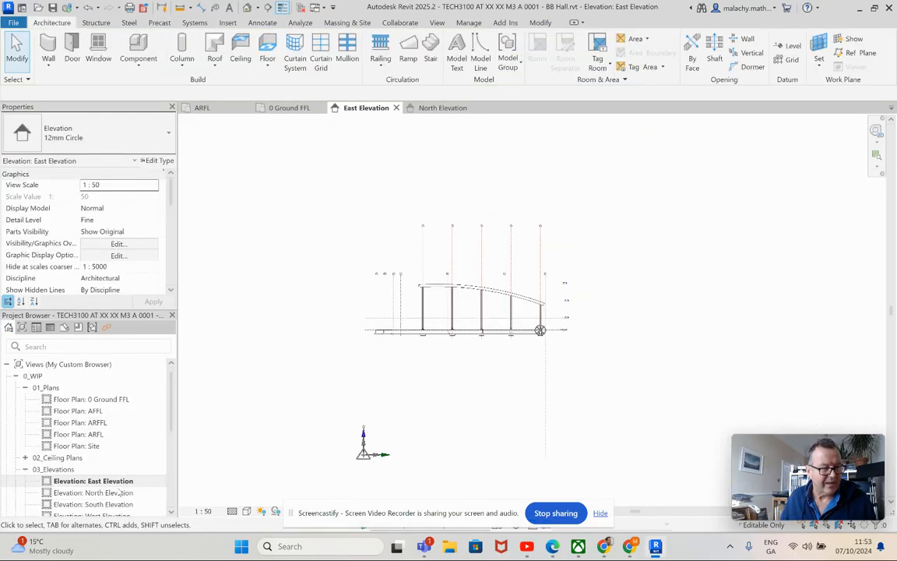
{"action": "double_click", "coordinate": [93, 493]}
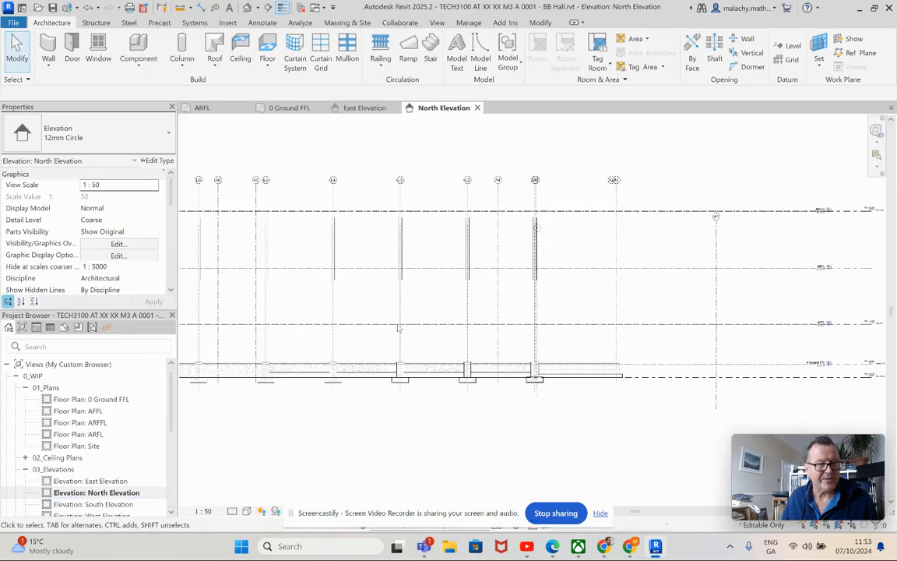
{"action": "scroll", "coordinate": [472, 311], "scroll_direction": "down", "scroll_amount": 2}
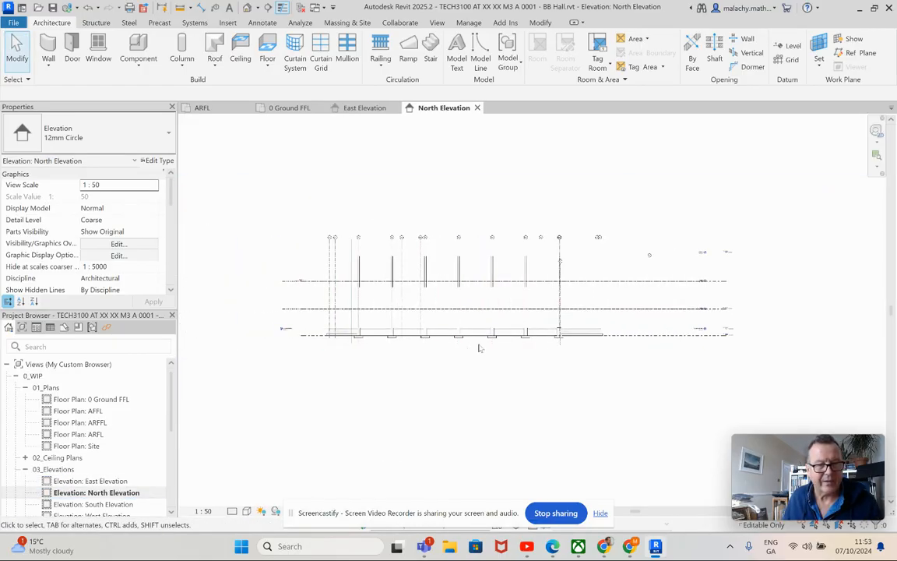
{"action": "scroll", "coordinate": [701, 285], "scroll_direction": "up", "scroll_amount": 3}
{"action": "scroll", "coordinate": [699, 285], "scroll_direction": "up", "scroll_amount": 2}
{"action": "middle_click_drag", "start_coordinate": [685, 302], "coordinate": [597, 293]}
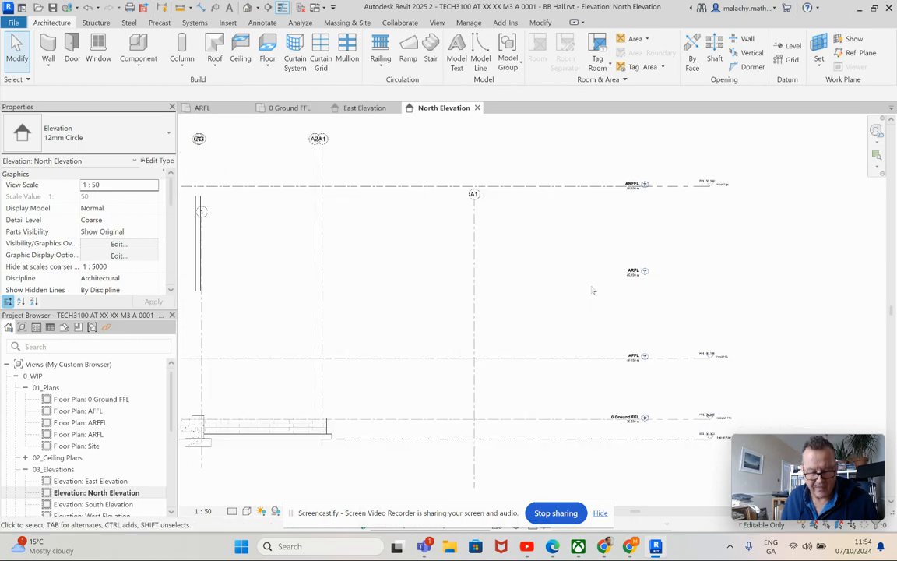
Step: Set the linked model's display settings to Custom in the North Elevation's Visibility/Graphic Overrides
{"action": "key", "text": "v"}
{"action": "key", "text": "g"}
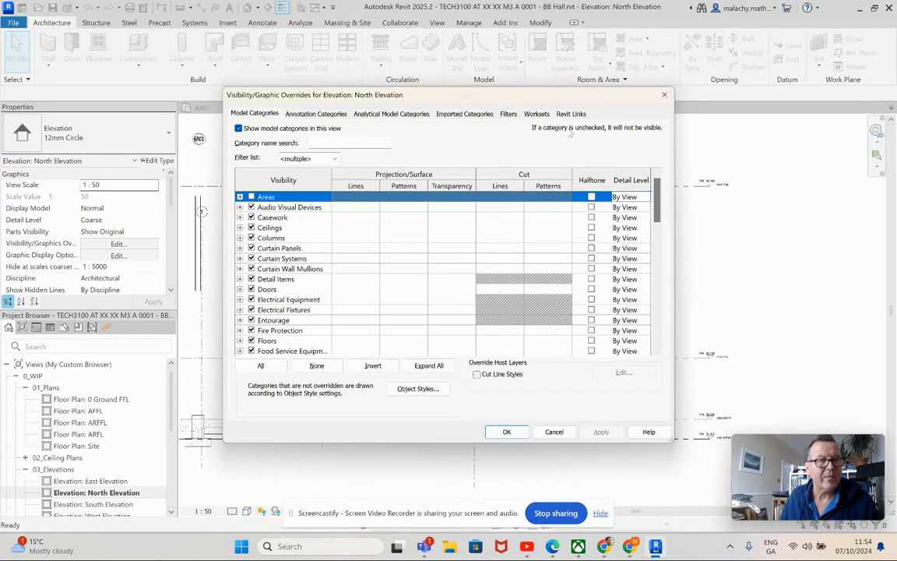
{"action": "left_click", "coordinate": [574, 114]}
{"action": "left_click", "coordinate": [374, 165]}
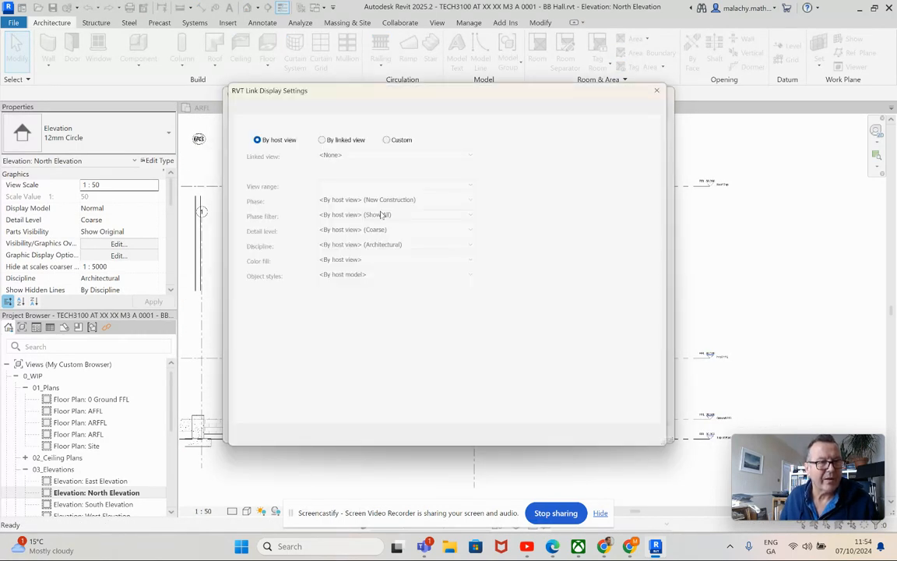
{"action": "left_click", "coordinate": [386, 137]}
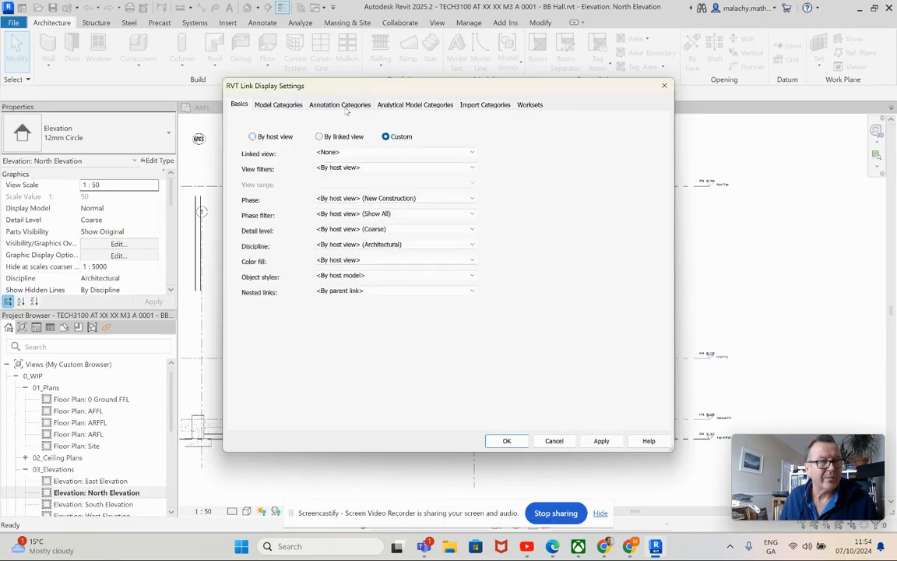
Step: Set the linked model's annotation categories to Custom, switch off its Levels, and apply the overrides to the North Elevation
{"action": "left_click", "coordinate": [335, 104]}
{"action": "left_click", "coordinate": [383, 122]}
{"action": "left_click", "coordinate": [360, 132]}
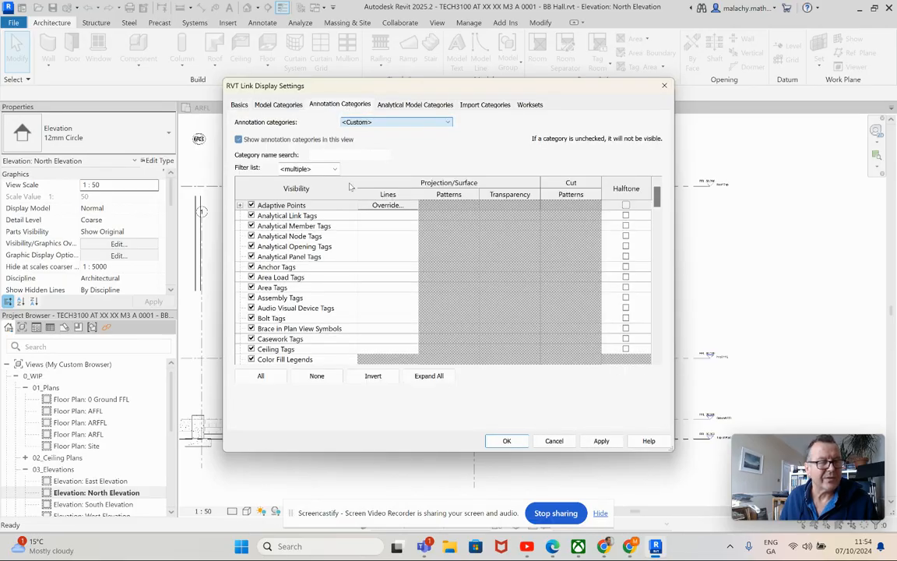
{"action": "scroll", "coordinate": [296, 299], "scroll_direction": "down", "scroll_amount": 5}
{"action": "scroll", "coordinate": [291, 298], "scroll_direction": "down", "scroll_amount": 5}
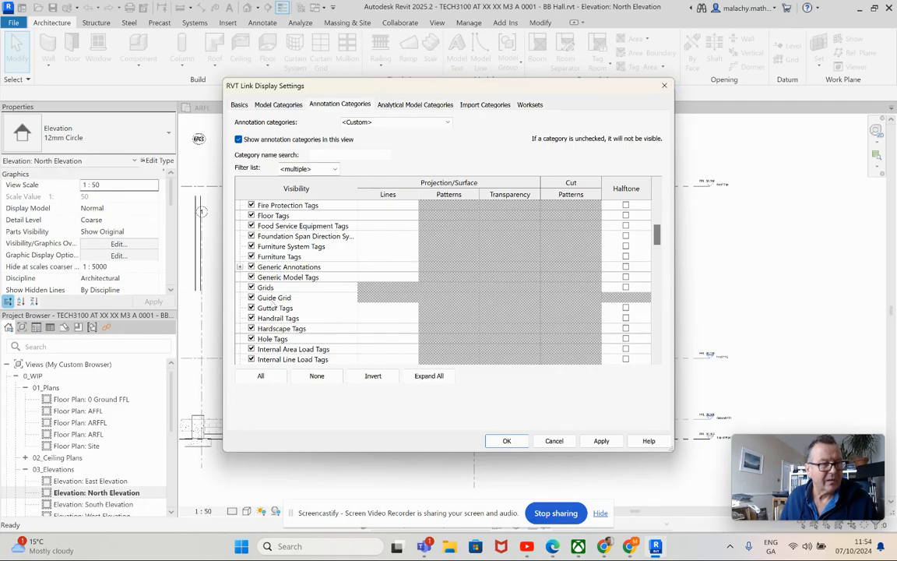
{"action": "scroll", "coordinate": [274, 309], "scroll_direction": "down", "scroll_amount": 1}
{"action": "left_click", "coordinate": [251, 359]}
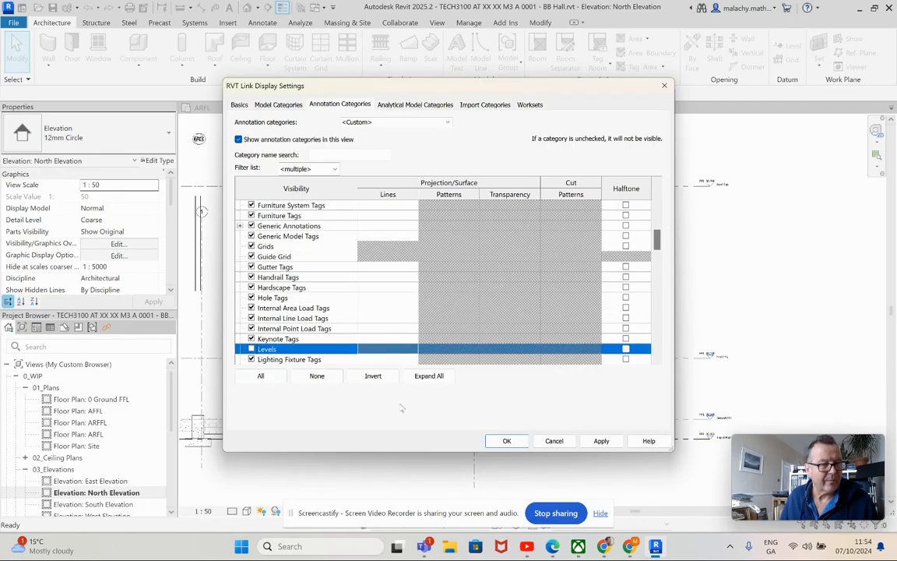
{"action": "left_click", "coordinate": [601, 440]}
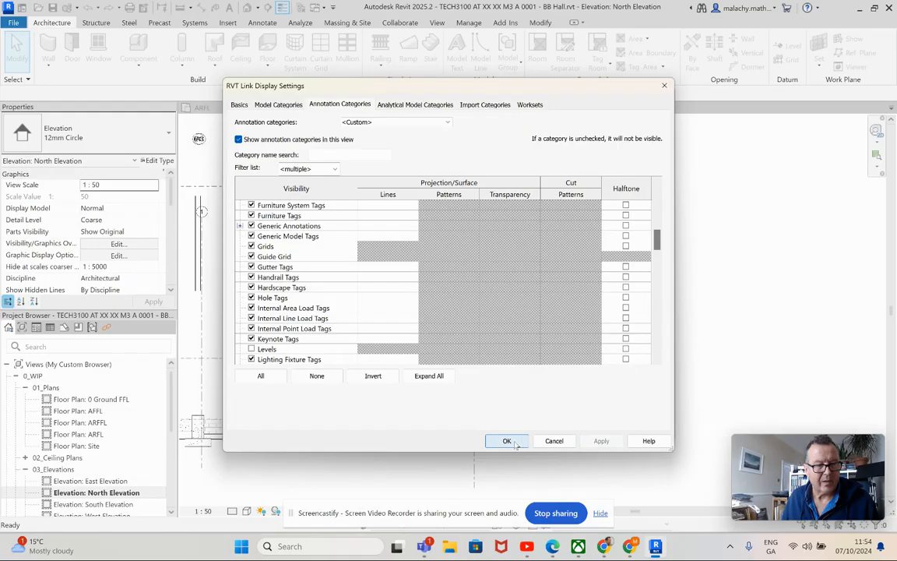
{"action": "left_click", "coordinate": [507, 441]}
{"action": "left_click", "coordinate": [507, 432]}
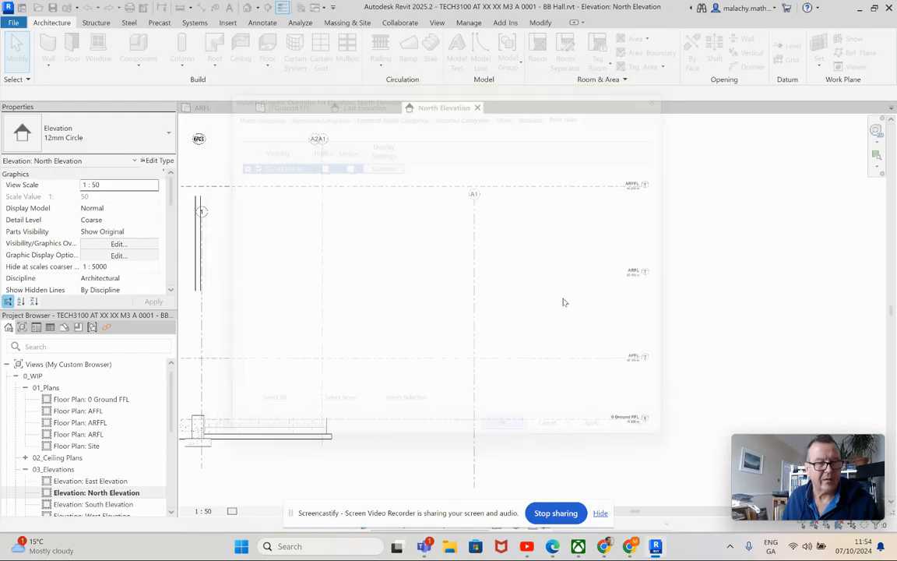
Step: Set the North Elevation's detail level to Fine
{"action": "scroll", "coordinate": [578, 290], "scroll_direction": "down", "scroll_amount": 5}
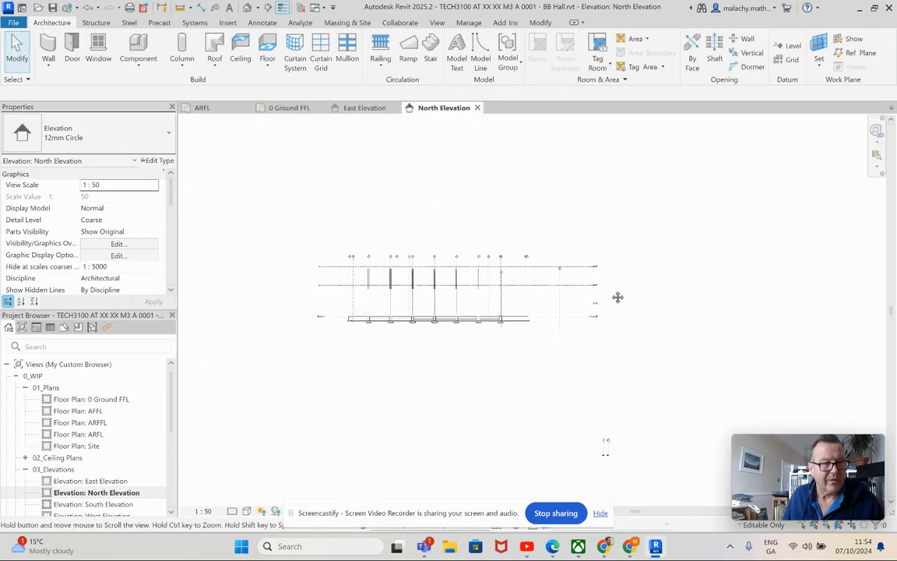
{"action": "scroll", "coordinate": [448, 300], "scroll_direction": "up", "scroll_amount": 3}
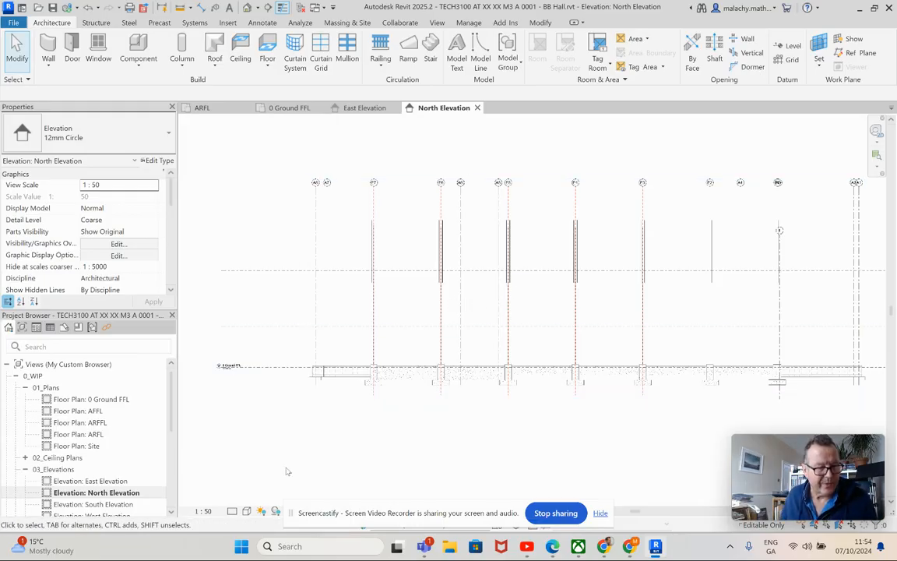
{"action": "left_click", "coordinate": [232, 511]}
{"action": "left_click", "coordinate": [222, 459]}
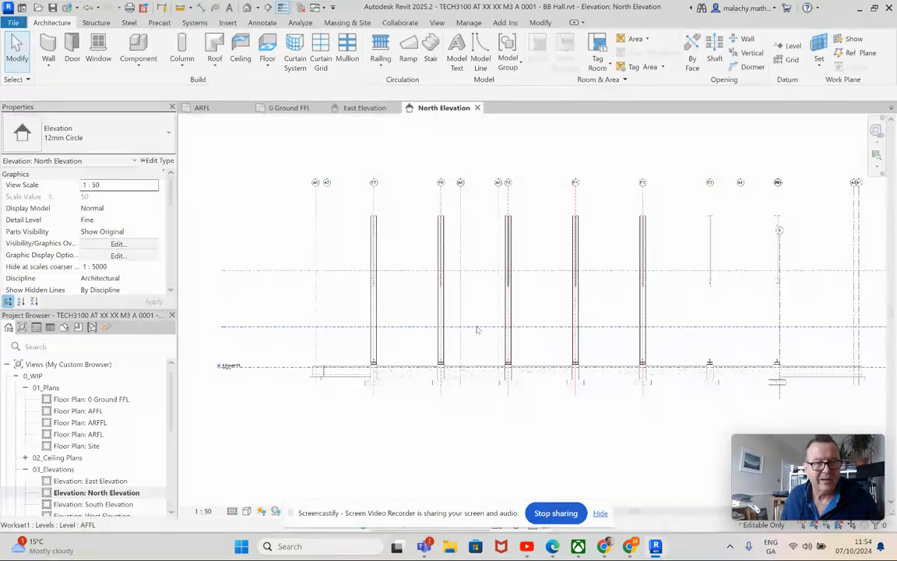
Step: Try the Shaded visual style in the North Elevation, then return the view to Hidden Line
{"action": "left_click", "coordinate": [246, 511]}
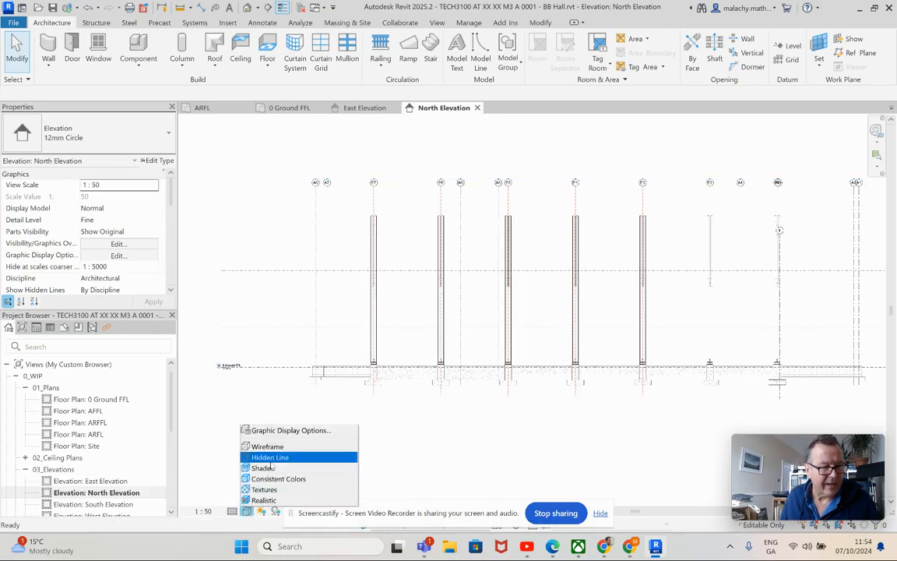
{"action": "left_click", "coordinate": [265, 468]}
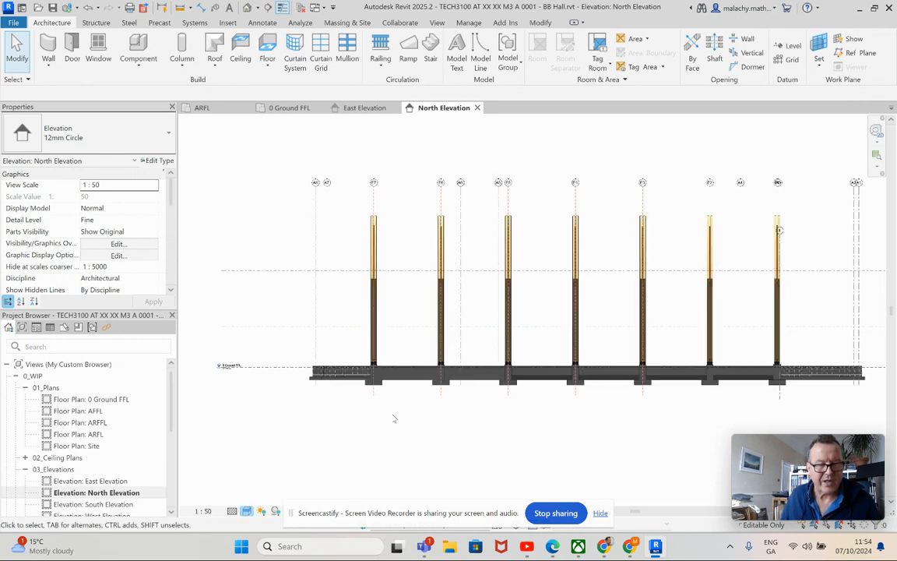
{"action": "left_click", "coordinate": [246, 511]}
{"action": "left_click", "coordinate": [266, 458]}
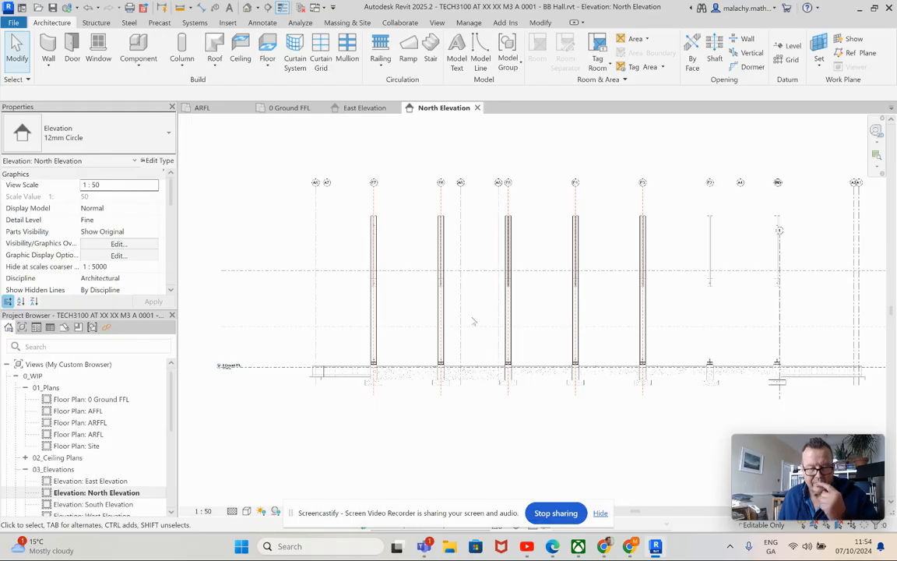
Step: Open the 0 Ground FFL floor plan and start Copy/Monitor on the linked structural model
{"action": "scroll", "coordinate": [464, 298], "scroll_direction": "up", "scroll_amount": 3}
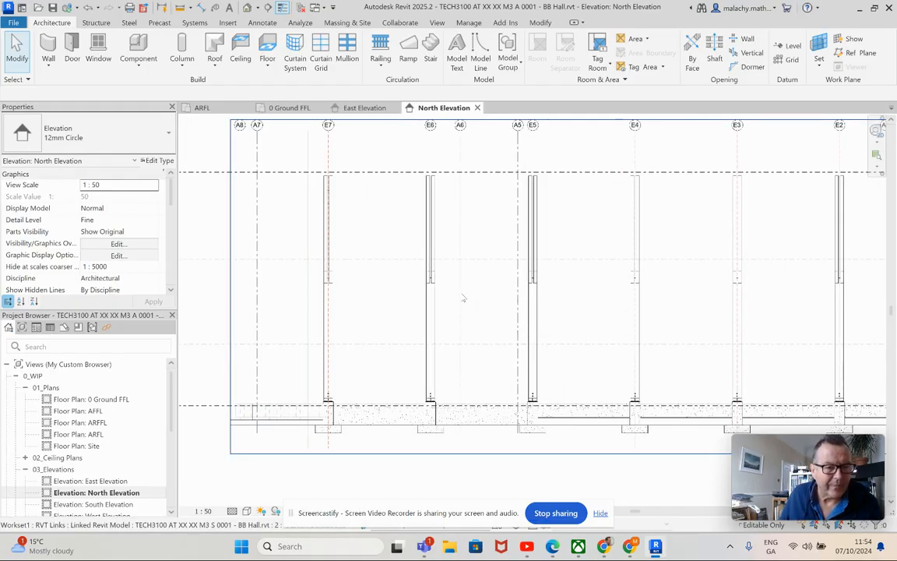
{"action": "scroll", "coordinate": [464, 299], "scroll_direction": "down", "scroll_amount": 3}
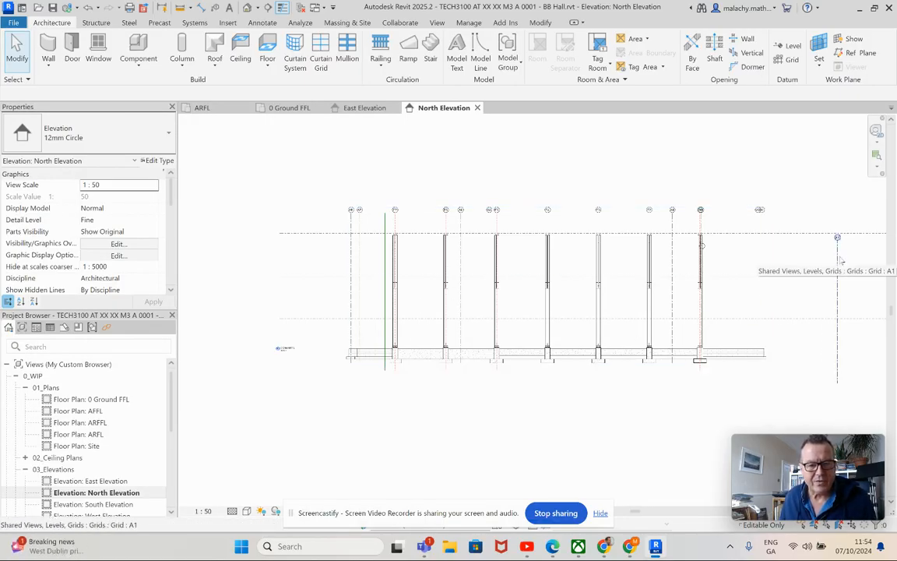
{"action": "left_click", "coordinate": [276, 107]}
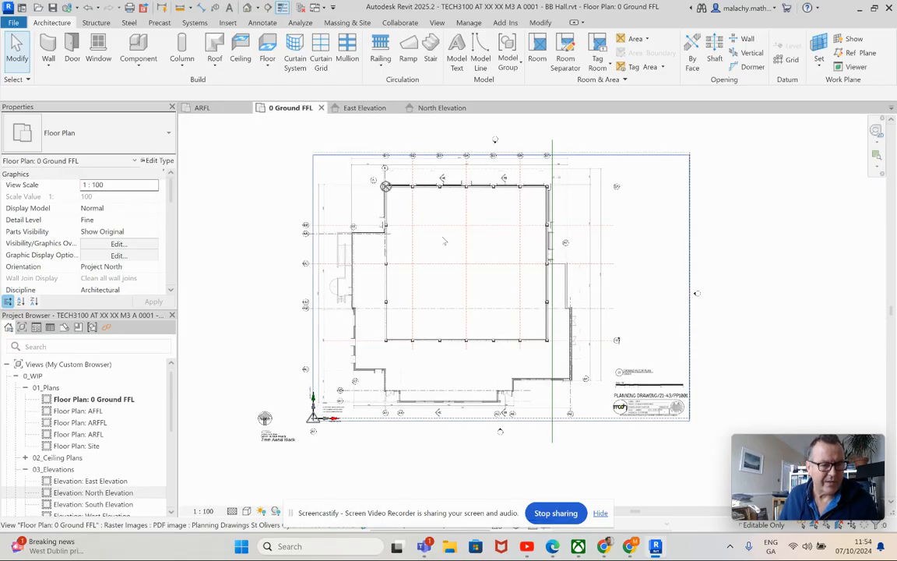
{"action": "scroll", "coordinate": [447, 236], "scroll_direction": "up", "scroll_amount": 4}
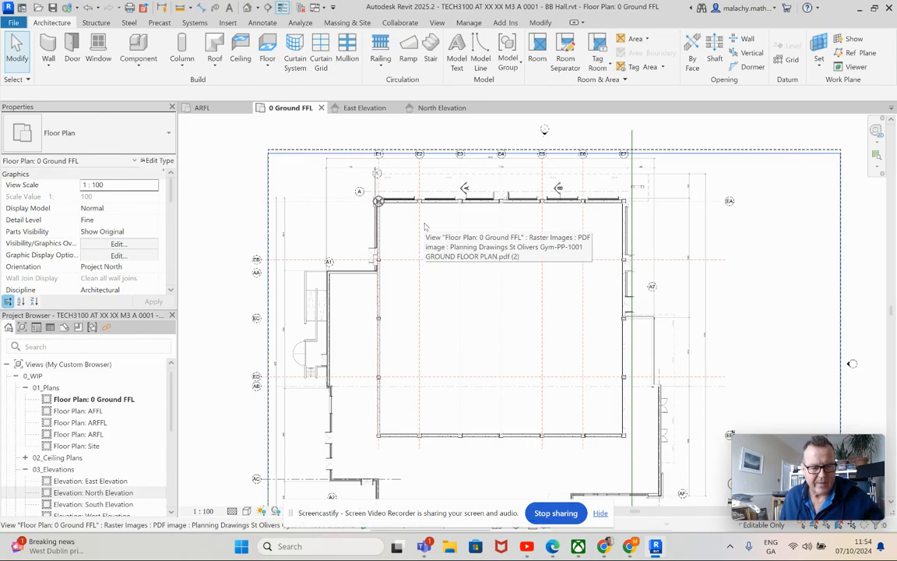
{"action": "scroll", "coordinate": [424, 226], "scroll_direction": "down", "scroll_amount": 2}
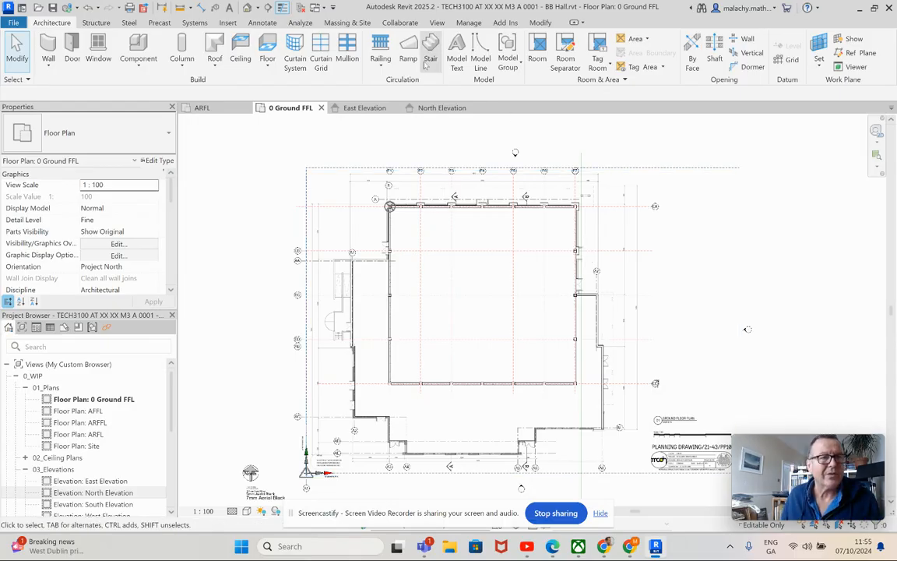
{"action": "left_click", "coordinate": [400, 23]}
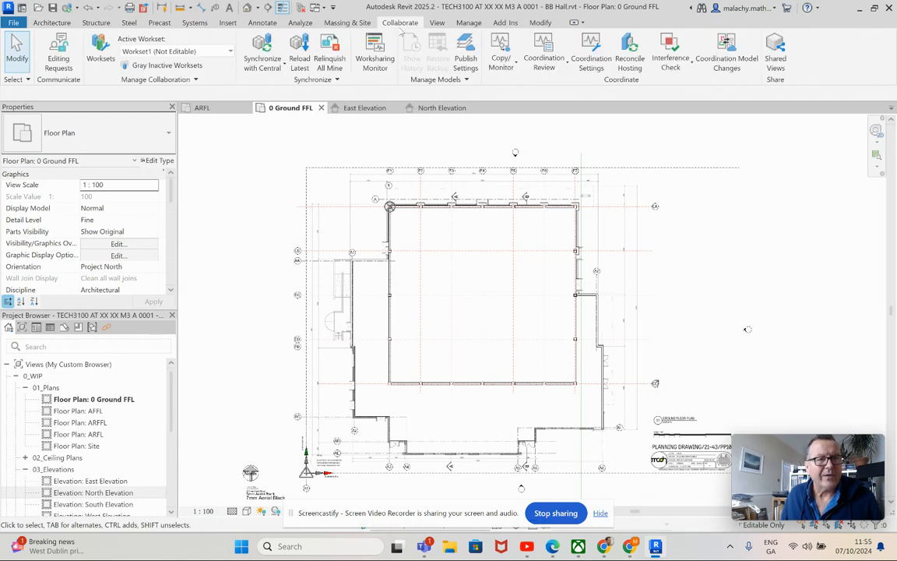
{"action": "left_click", "coordinate": [502, 64]}
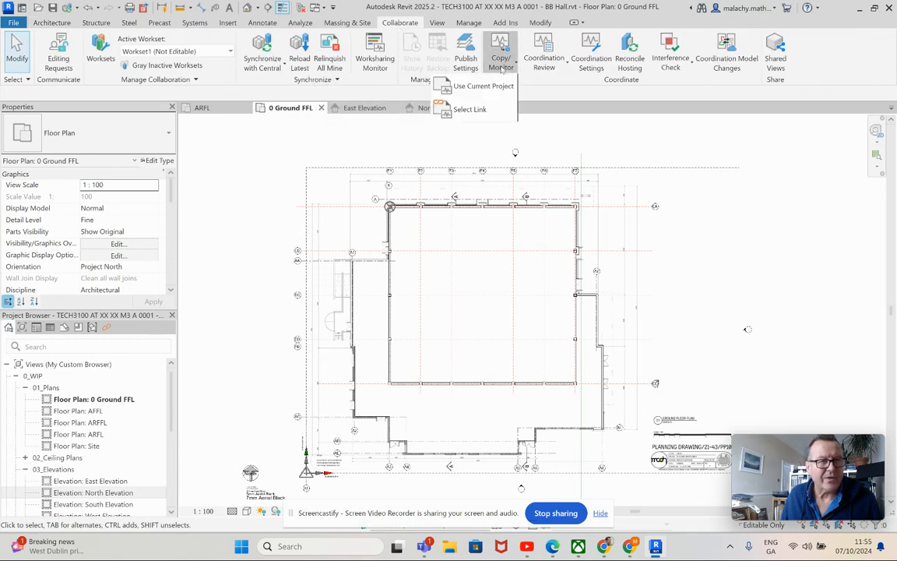
{"action": "left_click", "coordinate": [467, 109]}
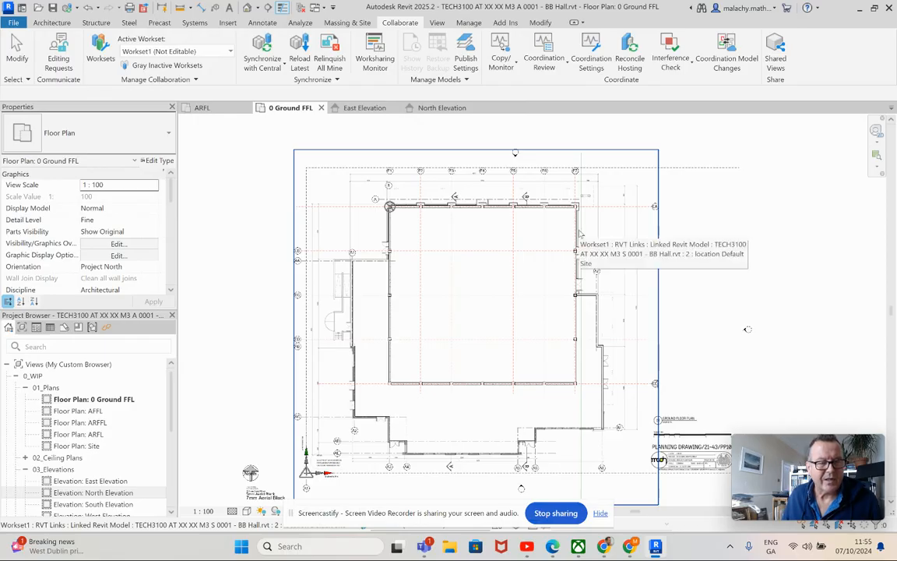
{"action": "left_click", "coordinate": [580, 234]}
Step: Copy the linked model's vertical grids E1 to E7 into the host project with monitoring
{"action": "left_click", "coordinate": [74, 51]}
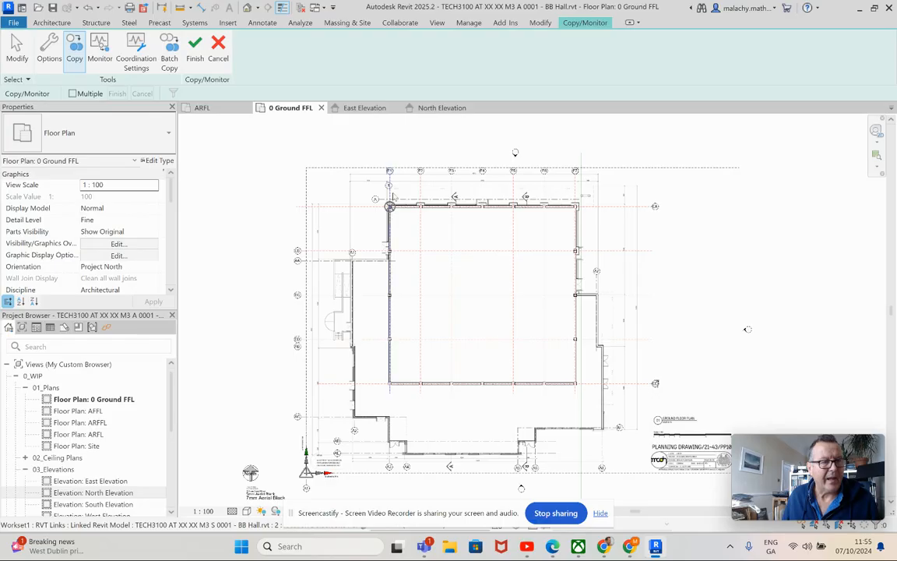
{"action": "scroll", "coordinate": [390, 187], "scroll_direction": "up", "scroll_amount": 3}
{"action": "left_click", "coordinate": [388, 170]}
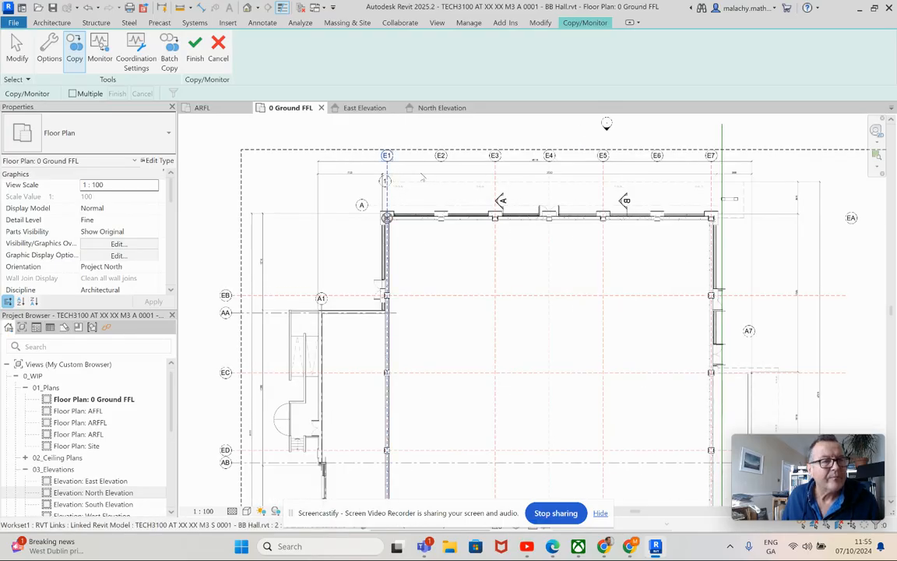
{"action": "left_click", "coordinate": [441, 170]}
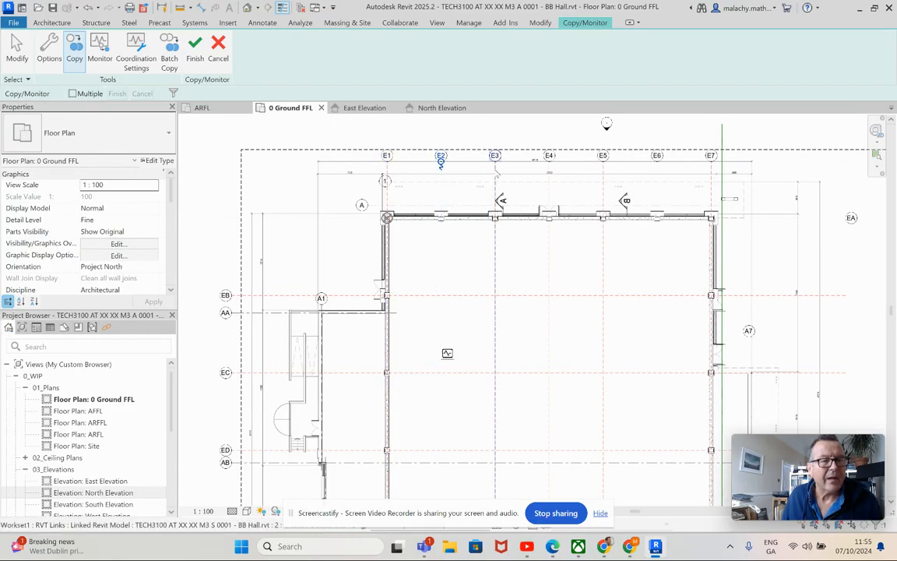
{"action": "left_click", "coordinate": [494, 162]}
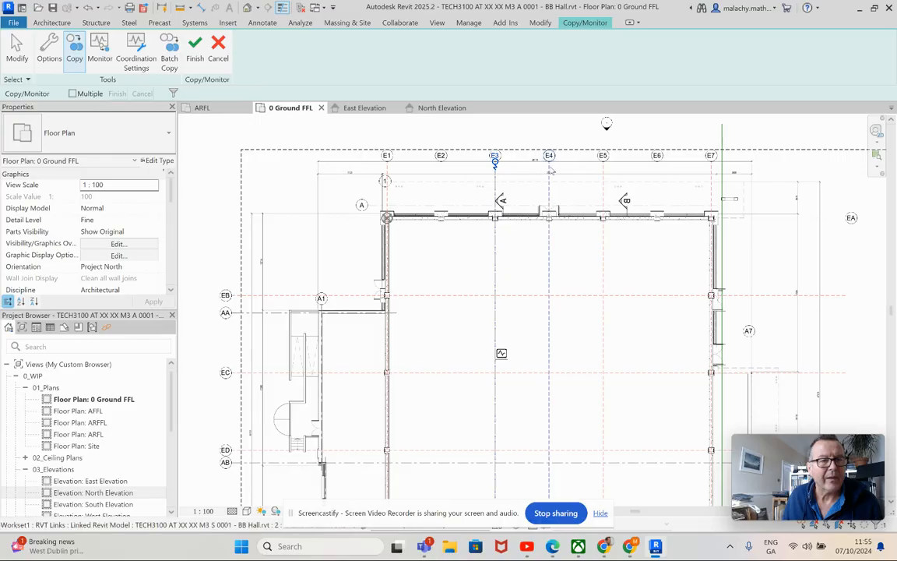
{"action": "left_click", "coordinate": [603, 169]}
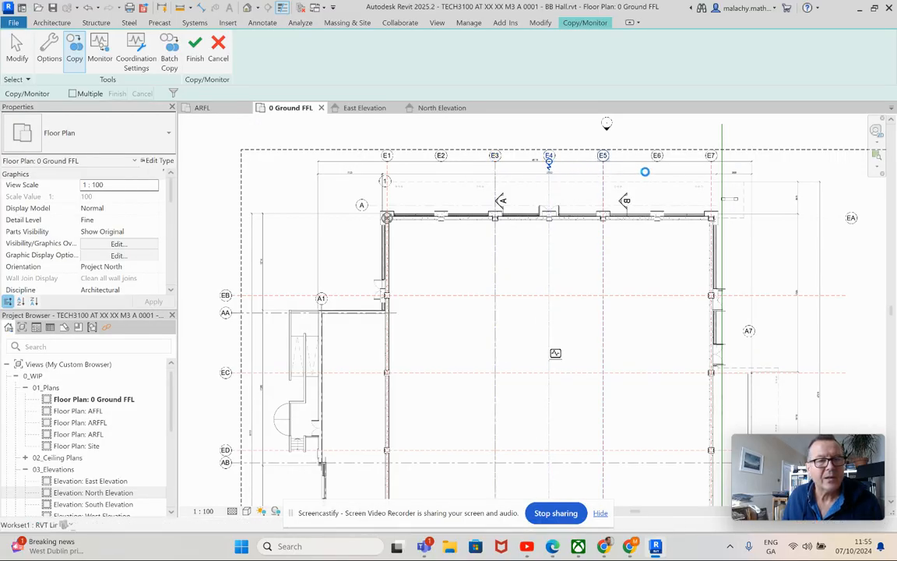
{"action": "left_click", "coordinate": [657, 172]}
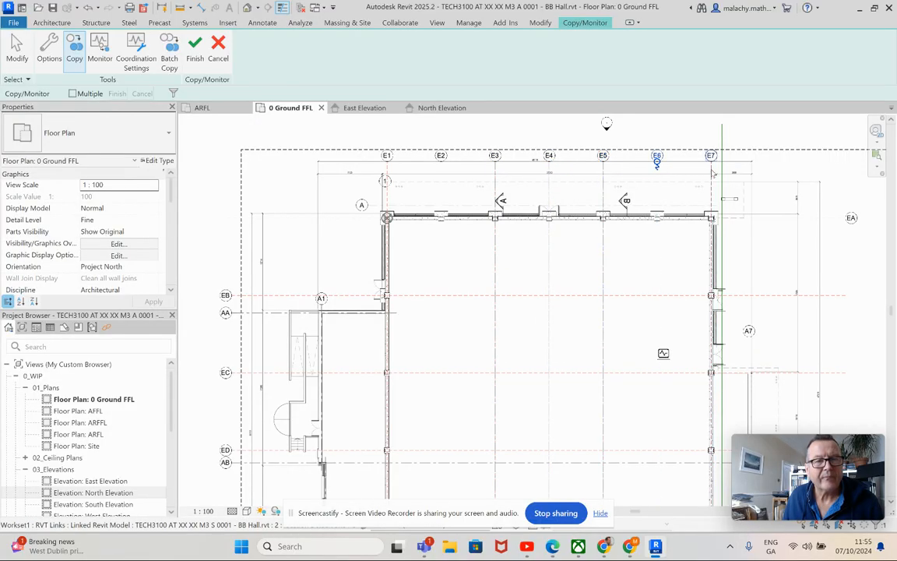
Step: Copy the linked model's horizontal grids EA to EE into the host project with monitoring
{"action": "left_click", "coordinate": [833, 221]}
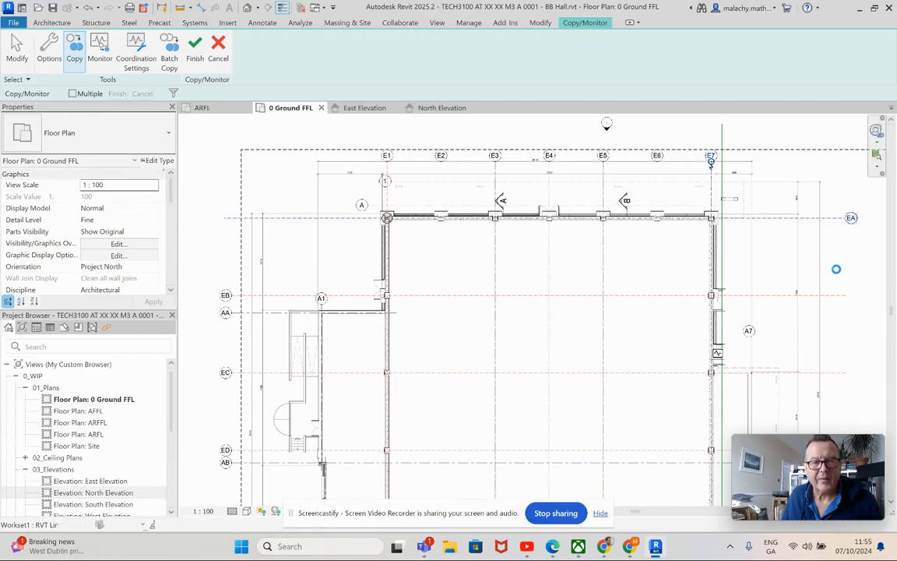
{"action": "middle_click_drag", "start_coordinate": [816, 302], "coordinate": [683, 246]}
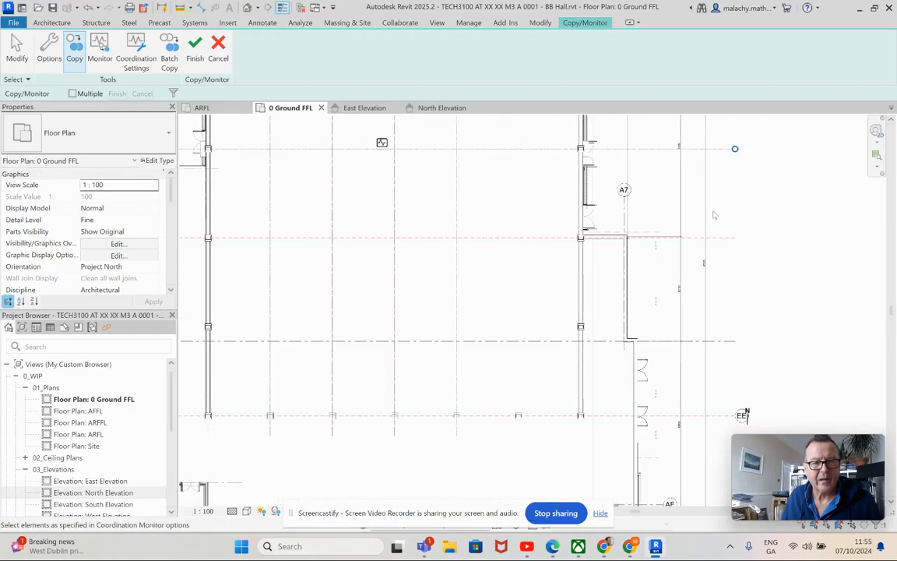
{"action": "left_click", "coordinate": [724, 332]}
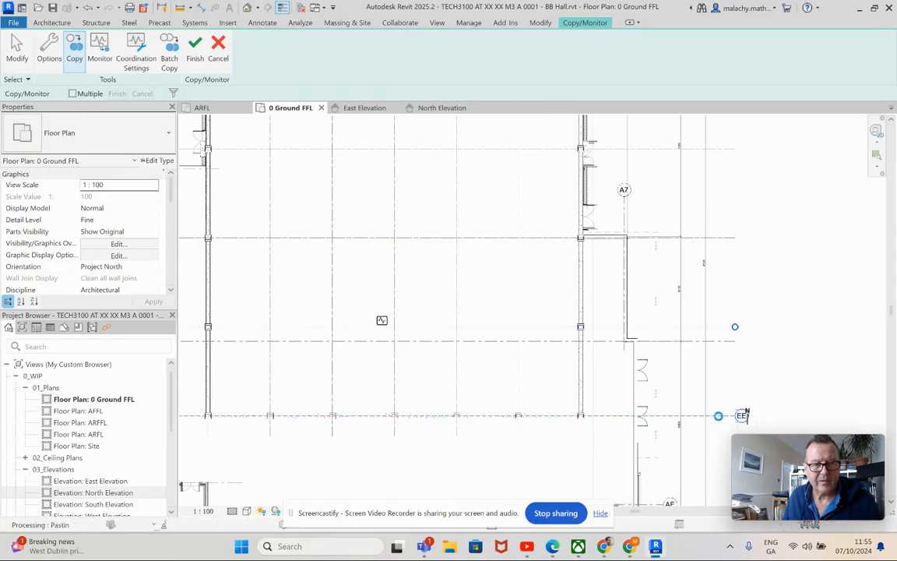
Step: Copy the linked model's horizontal grids AA and AB into the host project with monitoring
{"action": "middle_click_drag", "start_coordinate": [550, 274], "coordinate": [851, 286]}
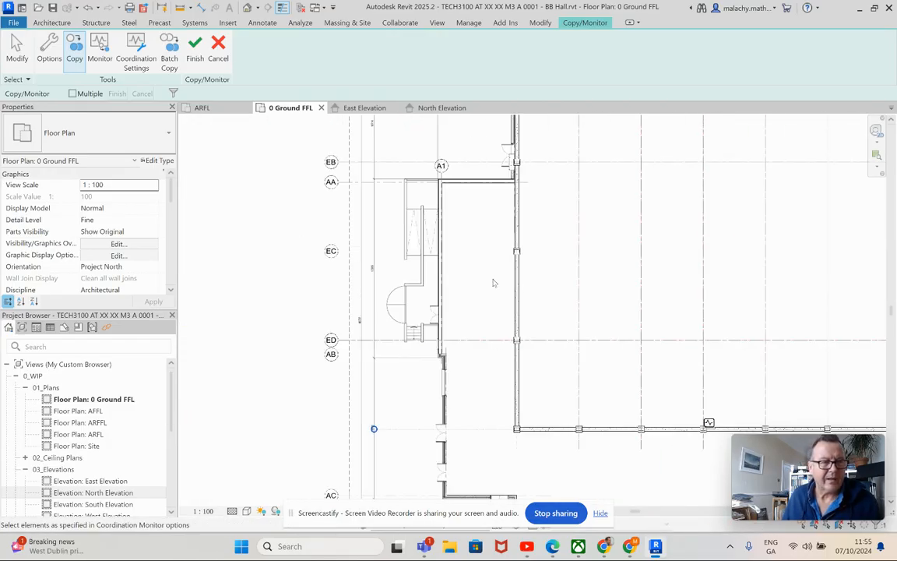
{"action": "middle_click_drag", "start_coordinate": [360, 187], "coordinate": [368, 243]}
{"action": "scroll", "coordinate": [394, 238], "scroll_direction": "up", "scroll_amount": 2}
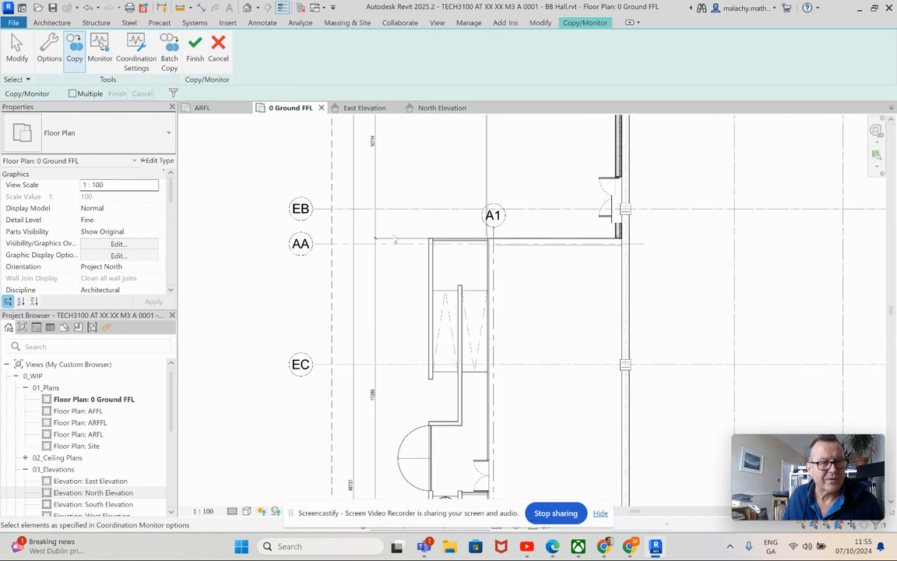
{"action": "left_click", "coordinate": [341, 251]}
{"action": "left_click", "coordinate": [342, 365]}
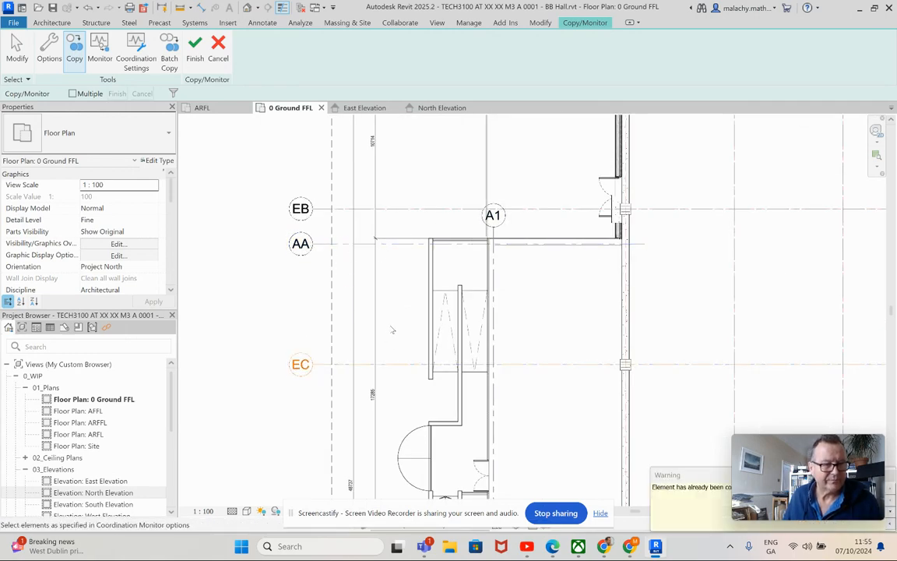
{"action": "middle_click_drag", "start_coordinate": [394, 326], "coordinate": [350, 47]}
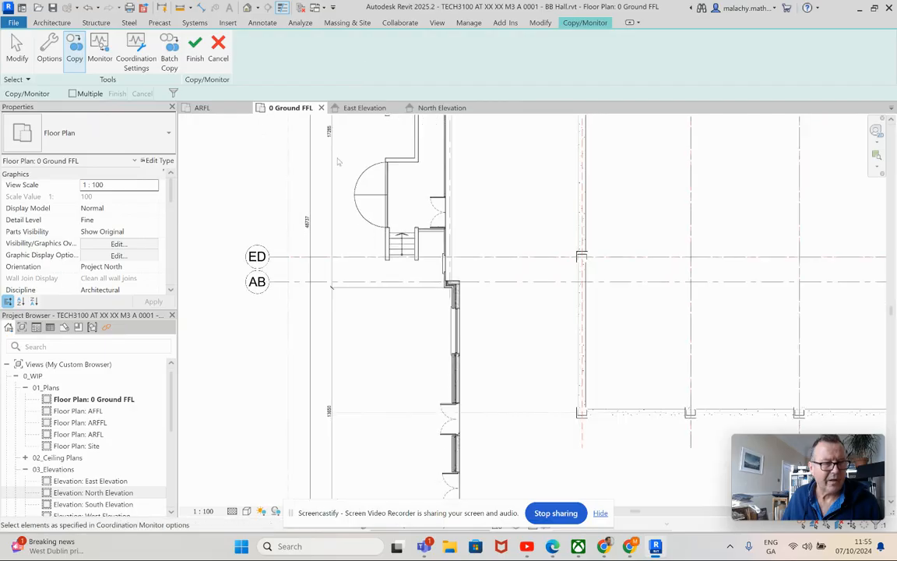
{"action": "left_click", "coordinate": [282, 257]}
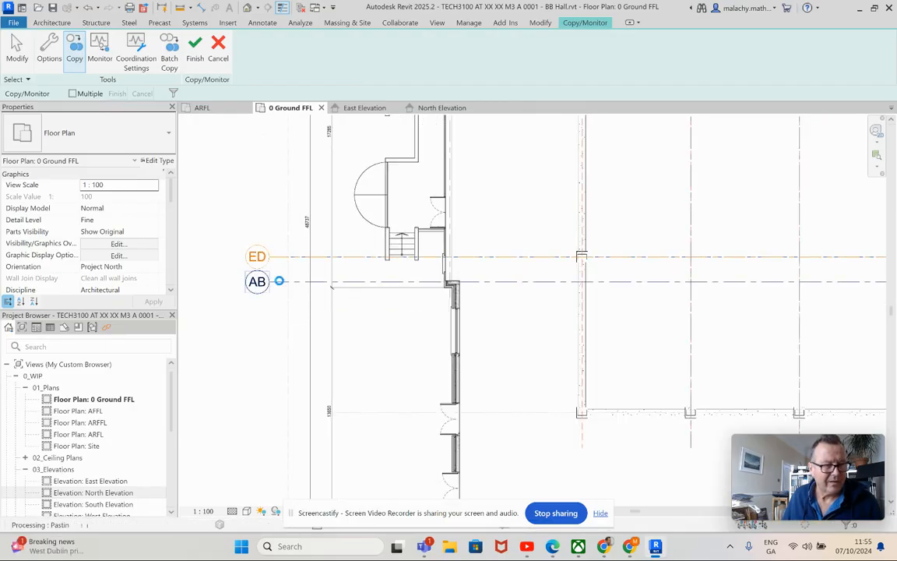
Step: Copy the linked model's horizontal grids AC, AD and AE into the host project with monitoring
{"action": "scroll", "coordinate": [345, 217], "scroll_direction": "down", "scroll_amount": 2}
{"action": "middle_click_drag", "start_coordinate": [362, 303], "coordinate": [361, 129]}
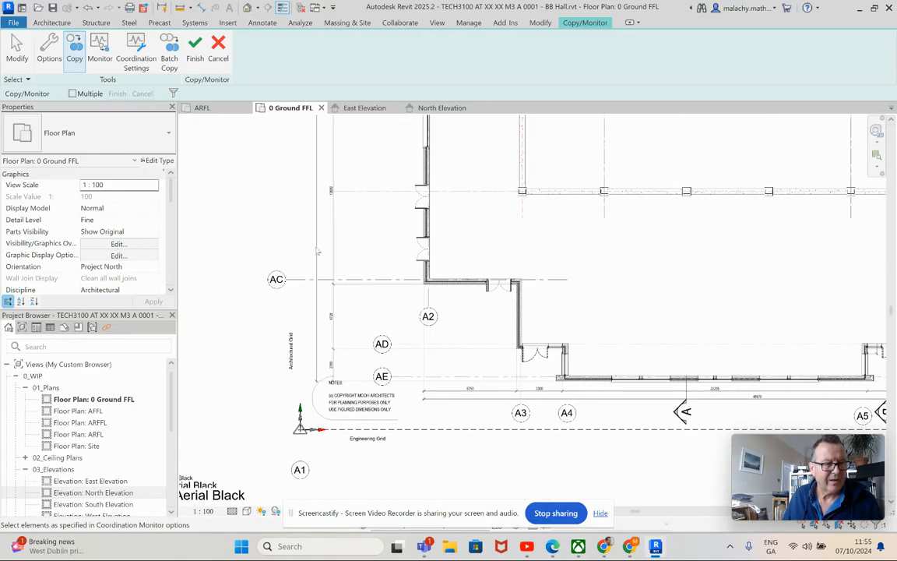
{"action": "left_click", "coordinate": [285, 281]}
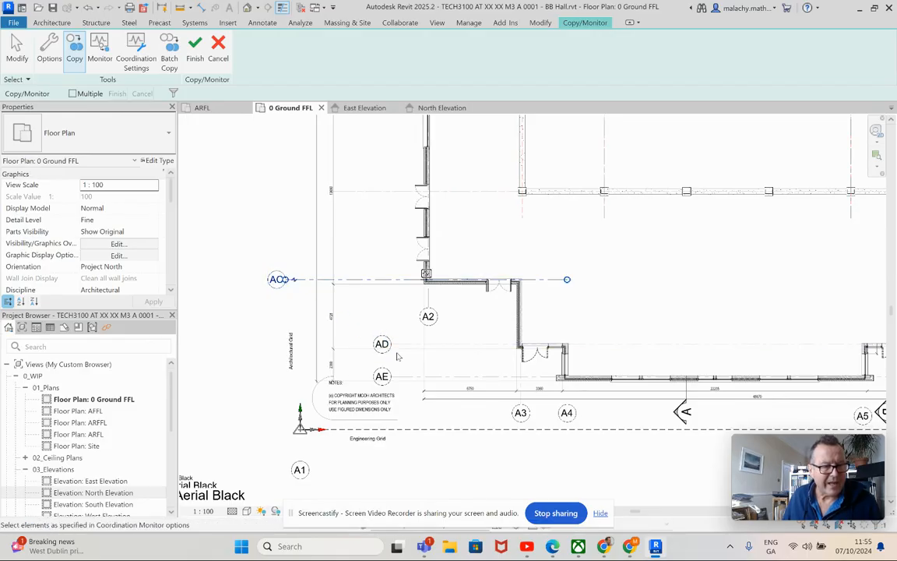
{"action": "left_click", "coordinate": [403, 344]}
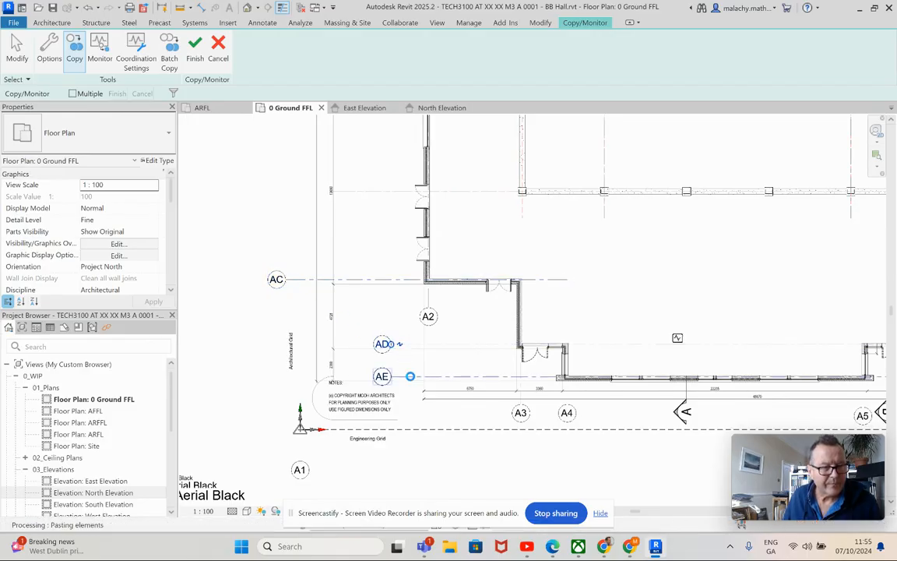
Step: Copy the linked model's grids A2 to A6, A8 and AF into the host project with monitoring
{"action": "left_click", "coordinate": [459, 314]}
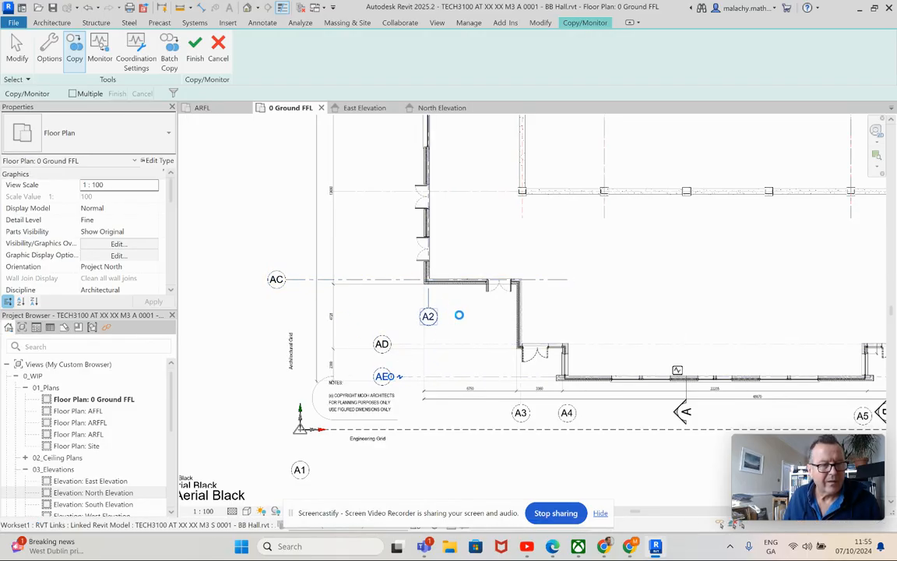
{"action": "left_click", "coordinate": [521, 366]}
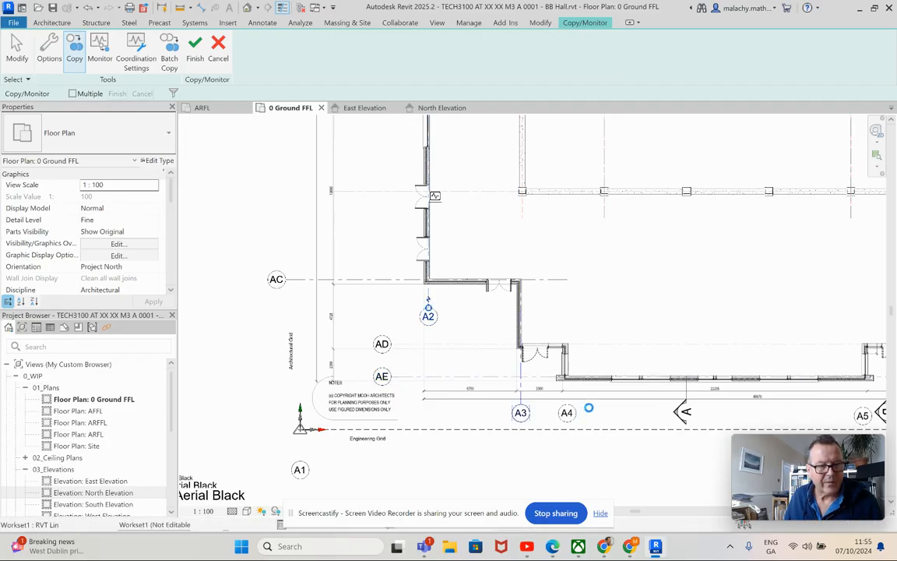
{"action": "middle_click_drag", "start_coordinate": [723, 405], "coordinate": [393, 356]}
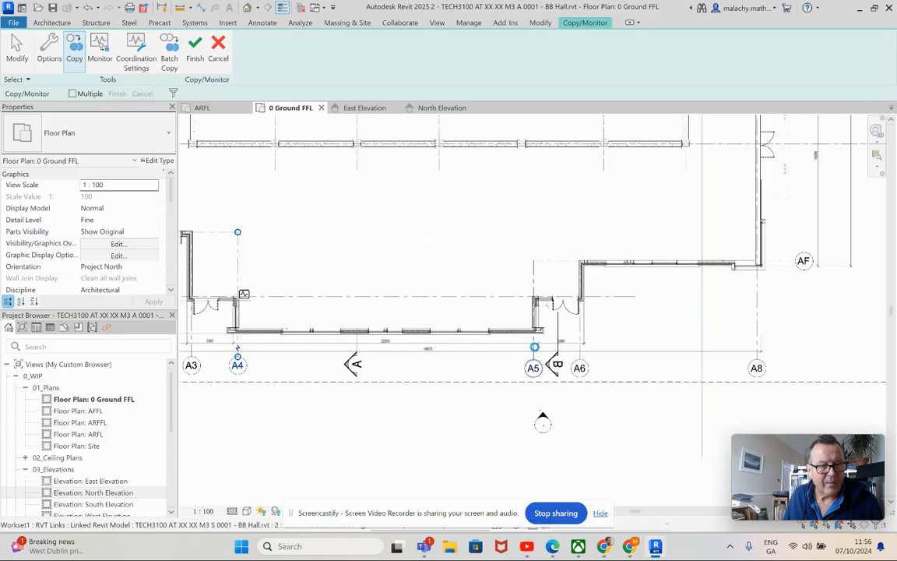
{"action": "left_click", "coordinate": [533, 366]}
{"action": "left_click", "coordinate": [559, 265]}
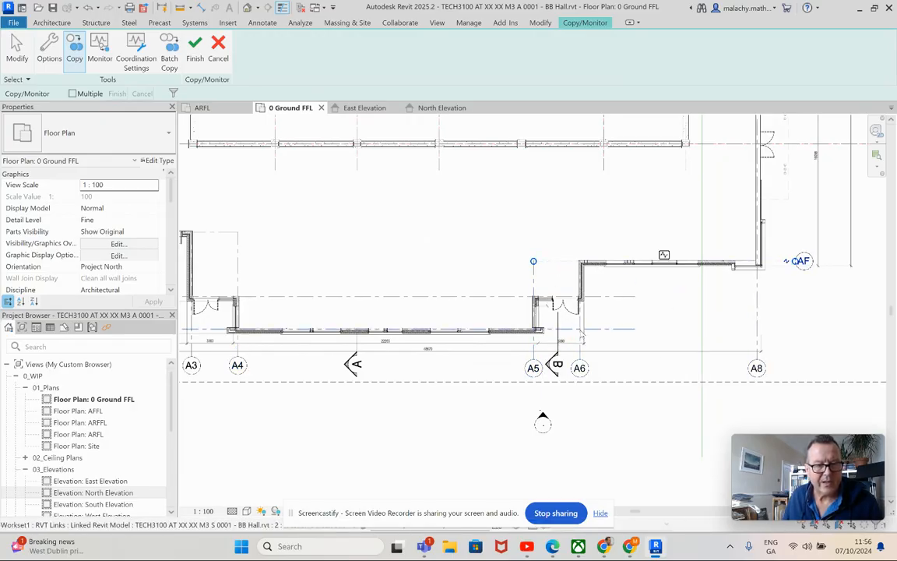
{"action": "left_click", "coordinate": [580, 337]}
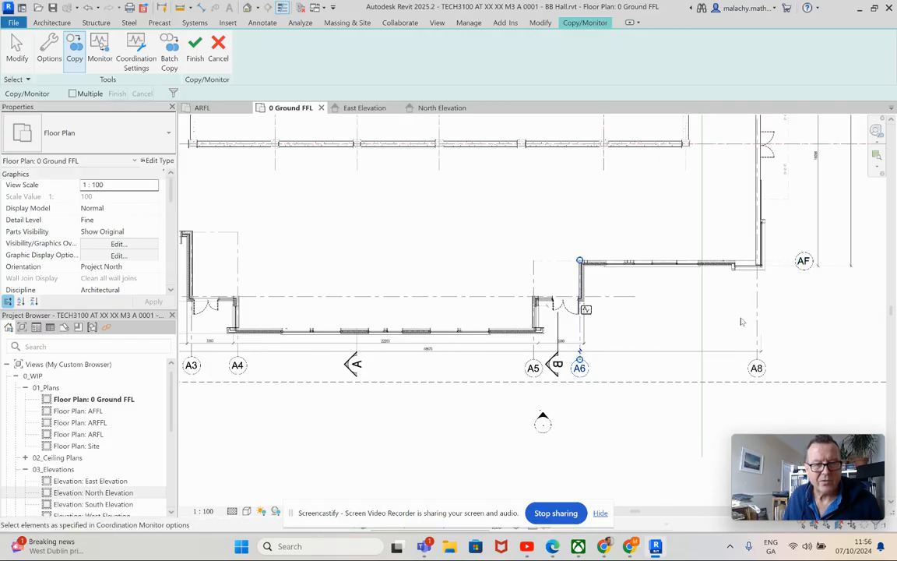
{"action": "left_click", "coordinate": [758, 284]}
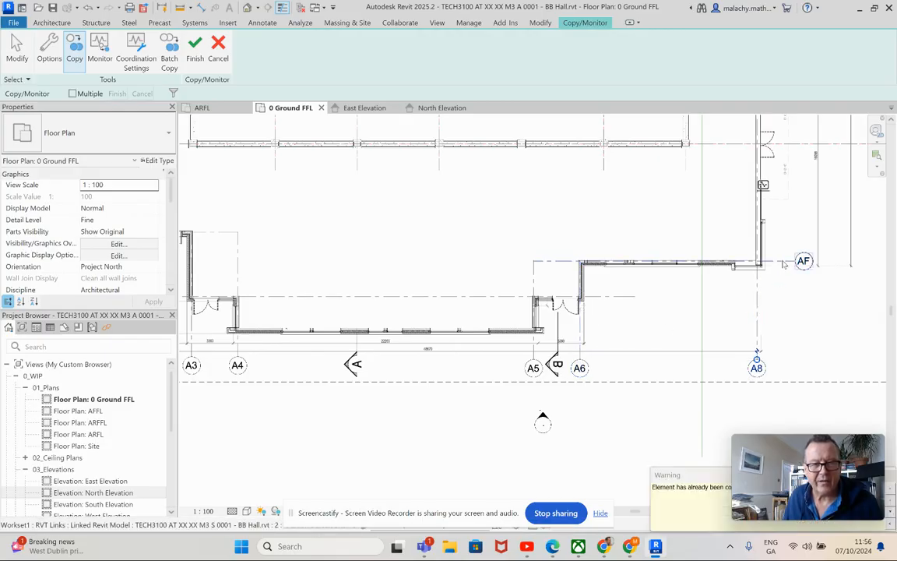
Step: Copy the linked model's remaining vertical grids A7 and A1 with monitoring, and finish Copy/Monitor
{"action": "scroll", "coordinate": [705, 282], "scroll_direction": "down", "scroll_amount": 2}
{"action": "middle_click_drag", "start_coordinate": [680, 310], "coordinate": [636, 440]}
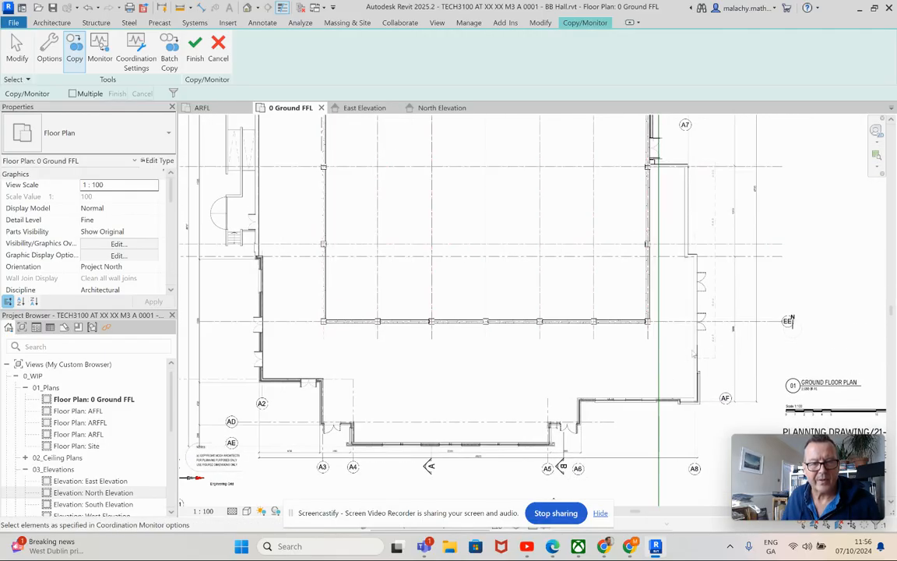
{"action": "middle_click_drag", "start_coordinate": [712, 293], "coordinate": [721, 350]}
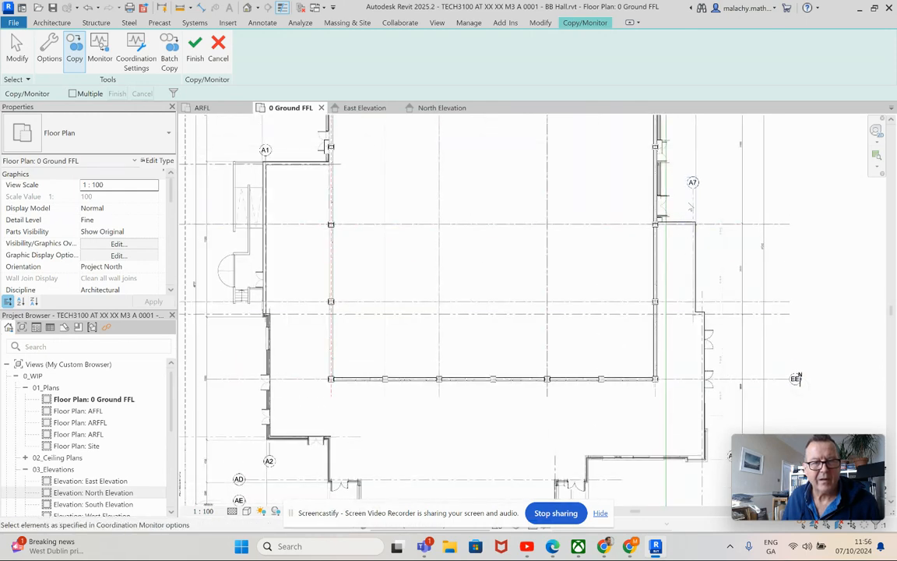
{"action": "middle_click_drag", "start_coordinate": [528, 249], "coordinate": [730, 249]}
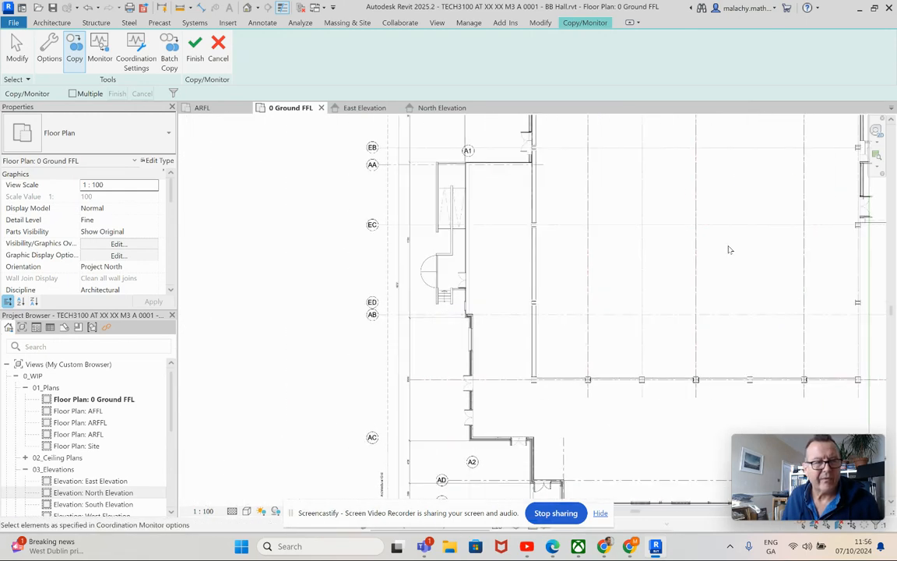
{"action": "scroll", "coordinate": [473, 164], "scroll_direction": "up", "scroll_amount": 2}
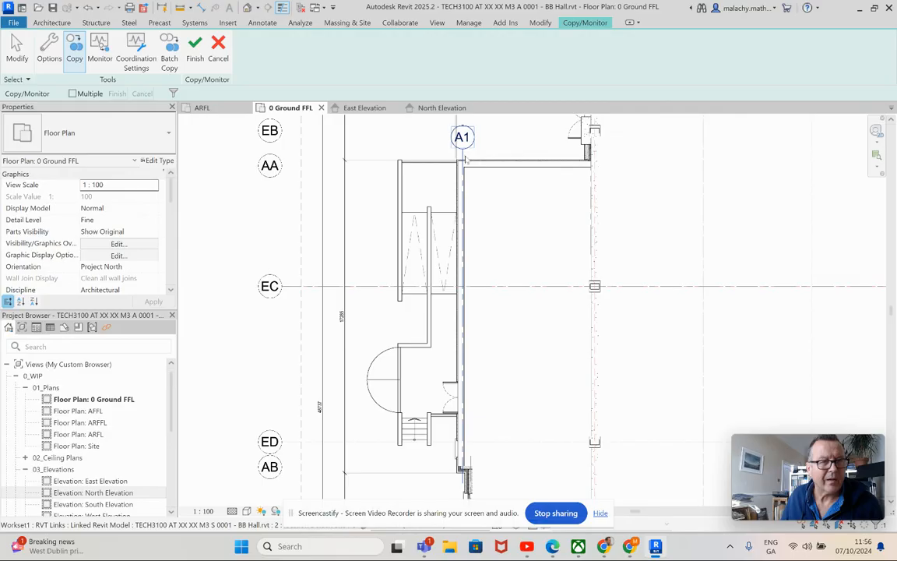
{"action": "scroll", "coordinate": [501, 216], "scroll_direction": "down", "scroll_amount": 5}
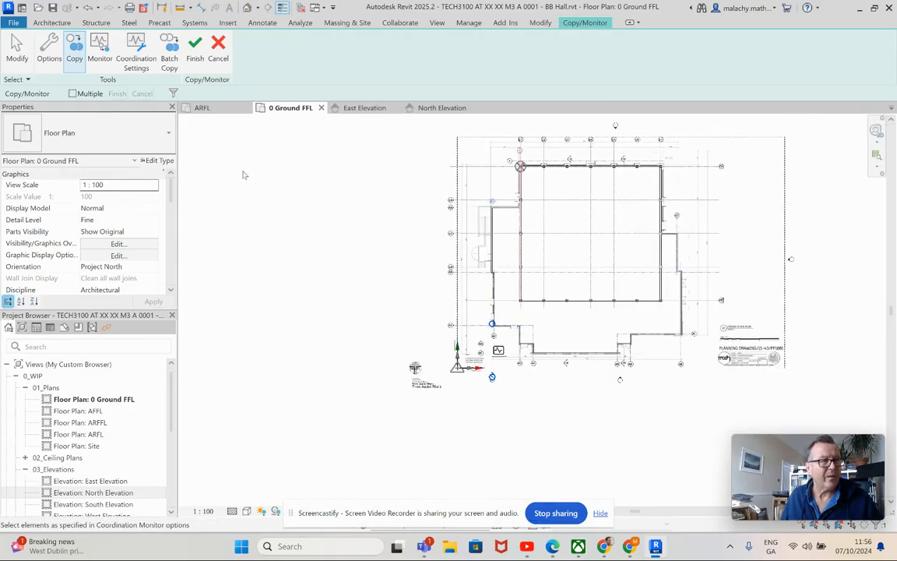
{"action": "left_click", "coordinate": [195, 55]}
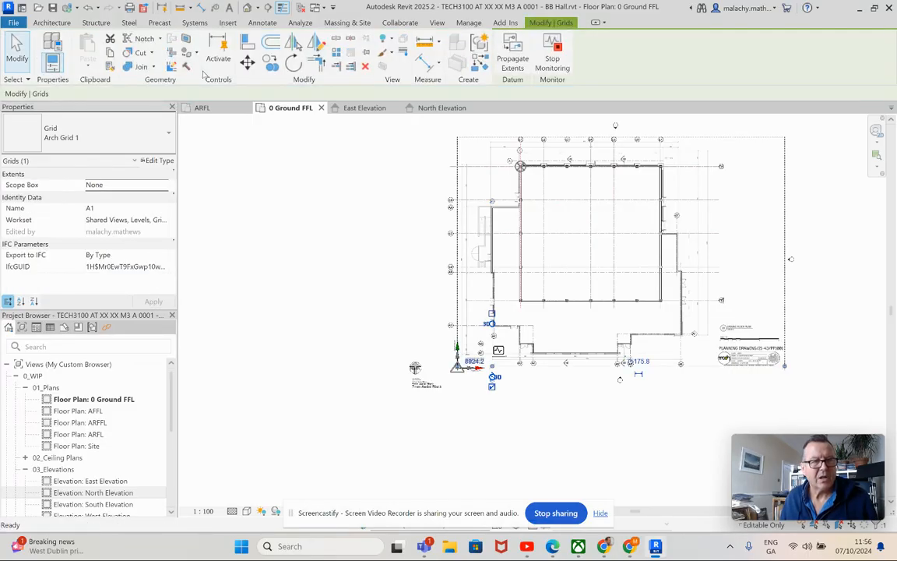
Step: Delete the host project's original grids A and 1 near the building's upper-left corner
{"action": "scroll", "coordinate": [563, 181], "scroll_direction": "up", "scroll_amount": 2}
{"action": "scroll", "coordinate": [564, 182], "scroll_direction": "up", "scroll_amount": 3}
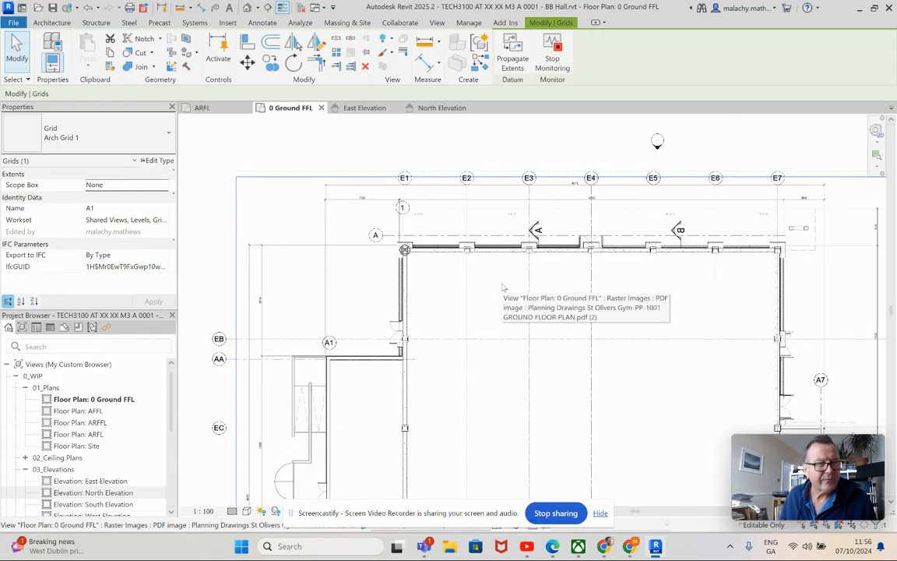
{"action": "left_click", "coordinate": [437, 239]}
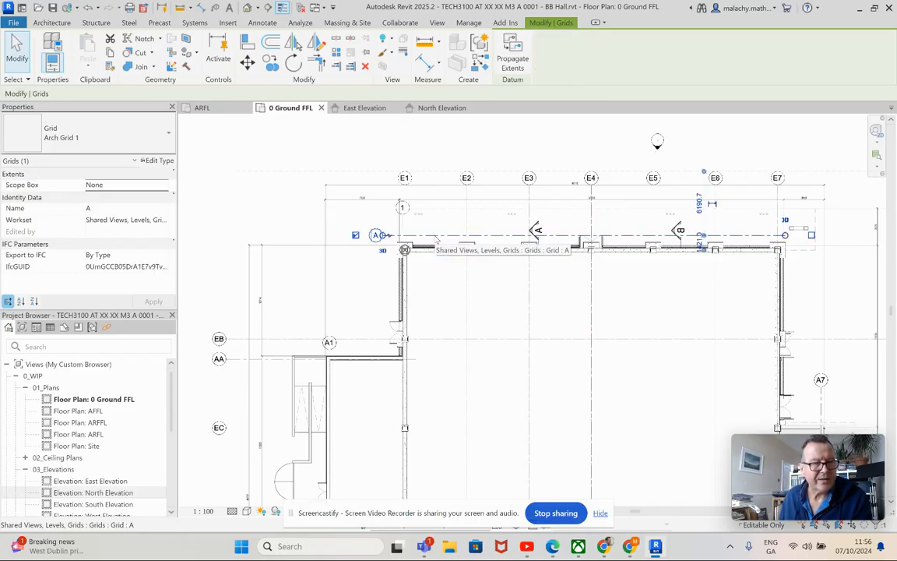
{"action": "key", "text": "Escape"}
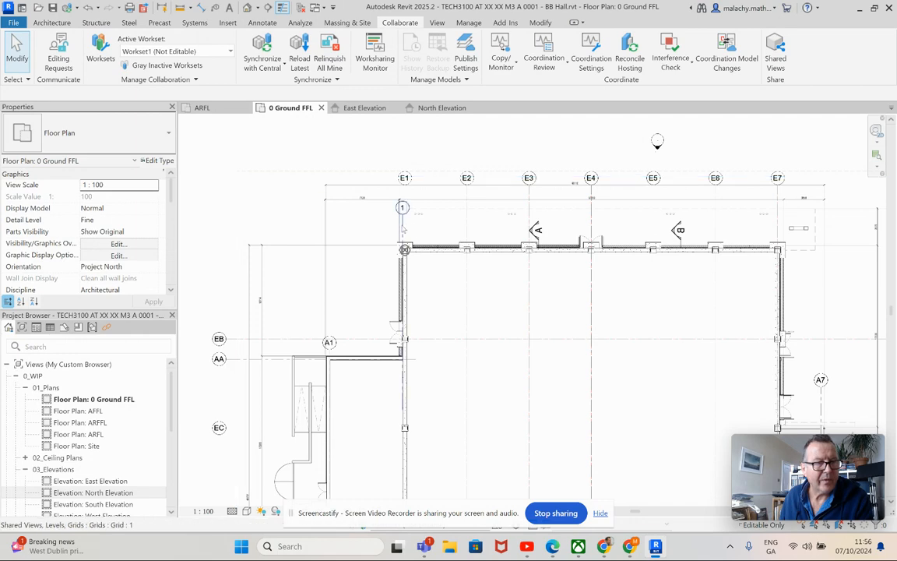
{"action": "left_click", "coordinate": [403, 228]}
{"action": "key", "text": "Escape"}
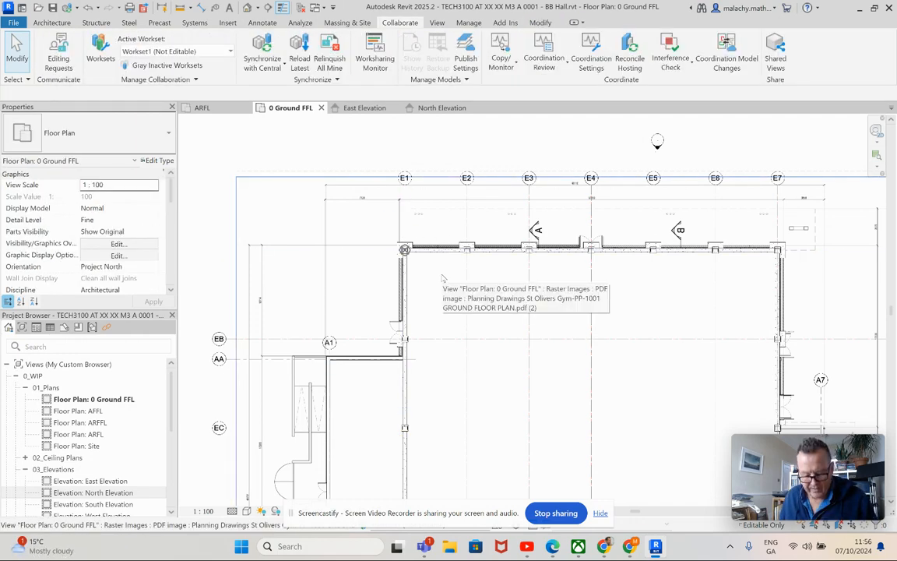
Step: Set the linked structural model's display settings and its annotation categories to Custom in the 0 Ground FFL view
{"action": "key", "text": "v"}
{"action": "key", "text": "v"}
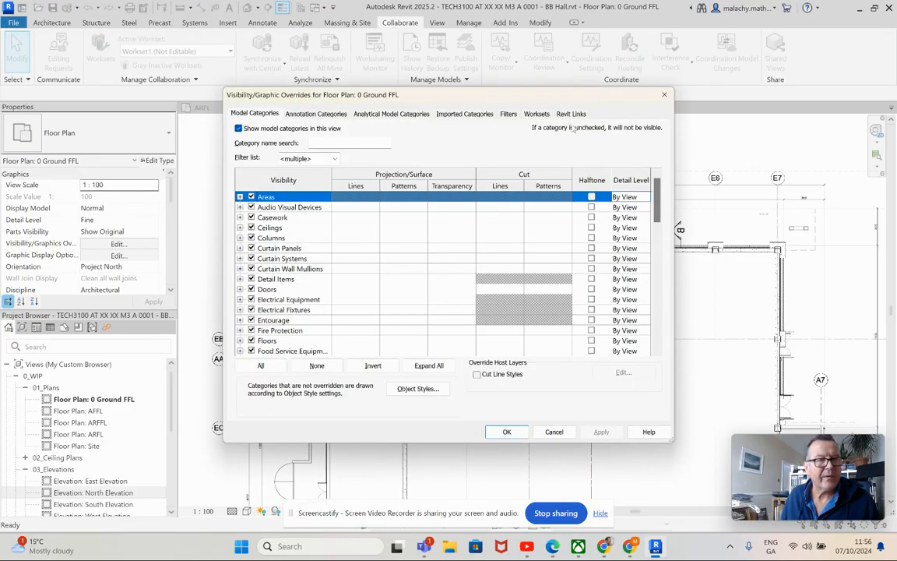
{"action": "left_click", "coordinate": [571, 113]}
{"action": "left_click", "coordinate": [385, 165]}
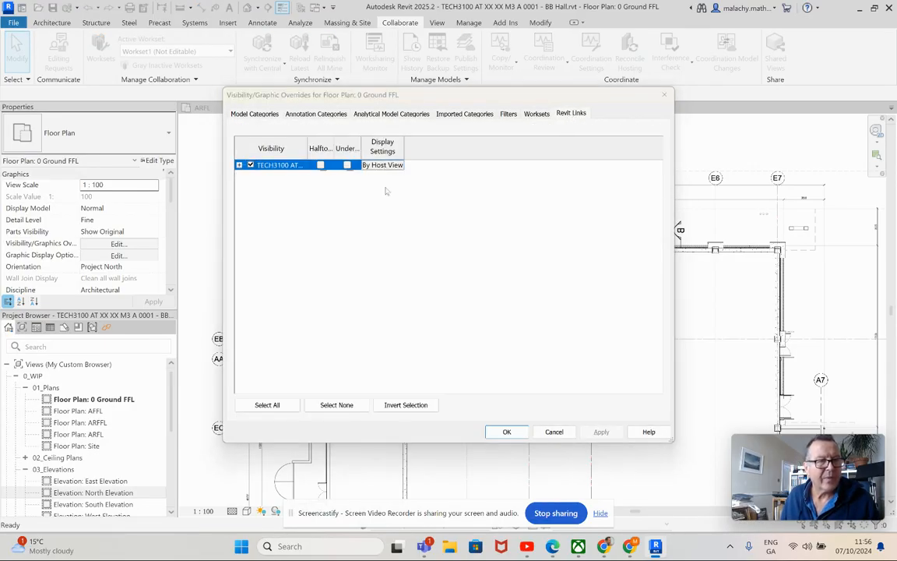
{"action": "left_click", "coordinate": [387, 137]}
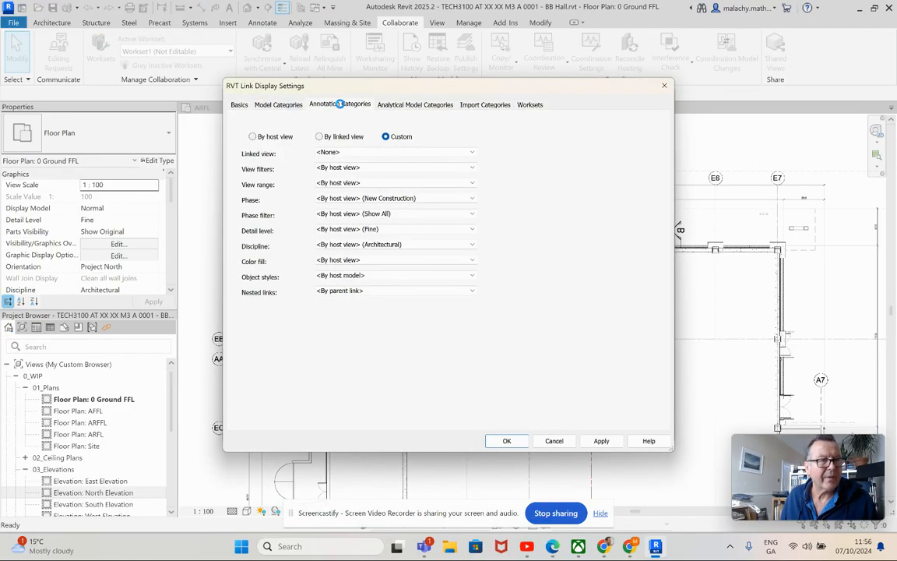
{"action": "left_click", "coordinate": [340, 104]}
{"action": "left_click", "coordinate": [394, 121]}
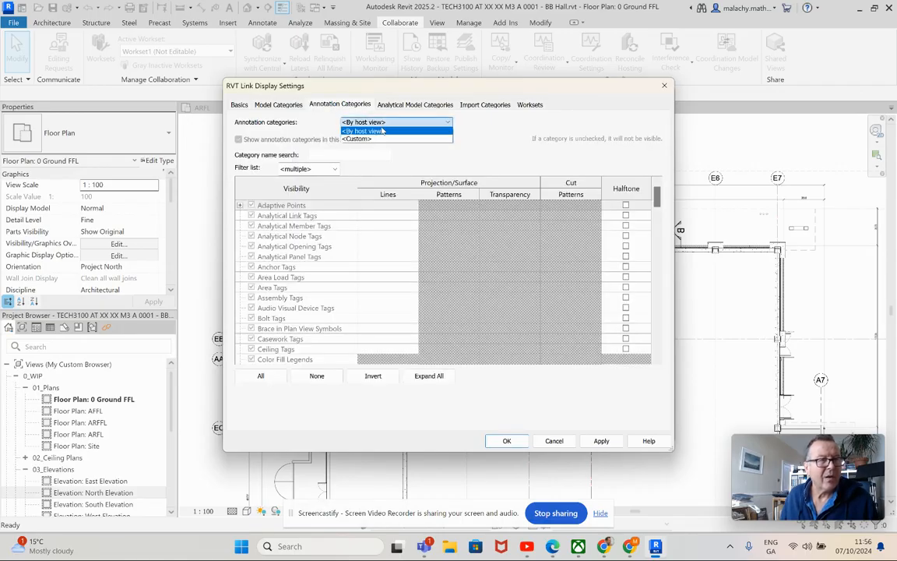
{"action": "left_click", "coordinate": [366, 140]}
Step: Turn off the Grids category for the linked structural model and apply the visibility overrides to the floor plan
{"action": "scroll", "coordinate": [314, 271], "scroll_direction": "down", "scroll_amount": 3}
{"action": "scroll", "coordinate": [314, 271], "scroll_direction": "down", "scroll_amount": 4}
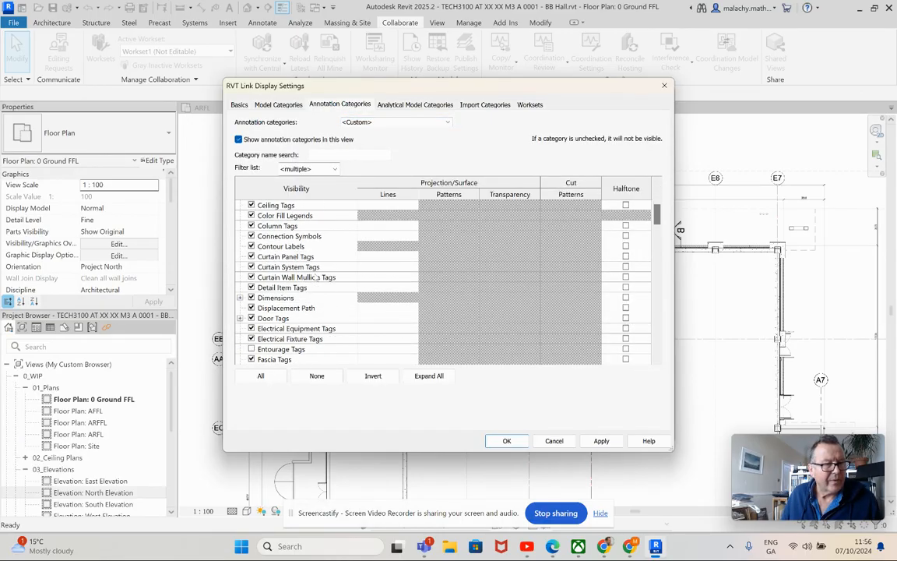
{"action": "scroll", "coordinate": [276, 296], "scroll_direction": "down", "scroll_amount": 1}
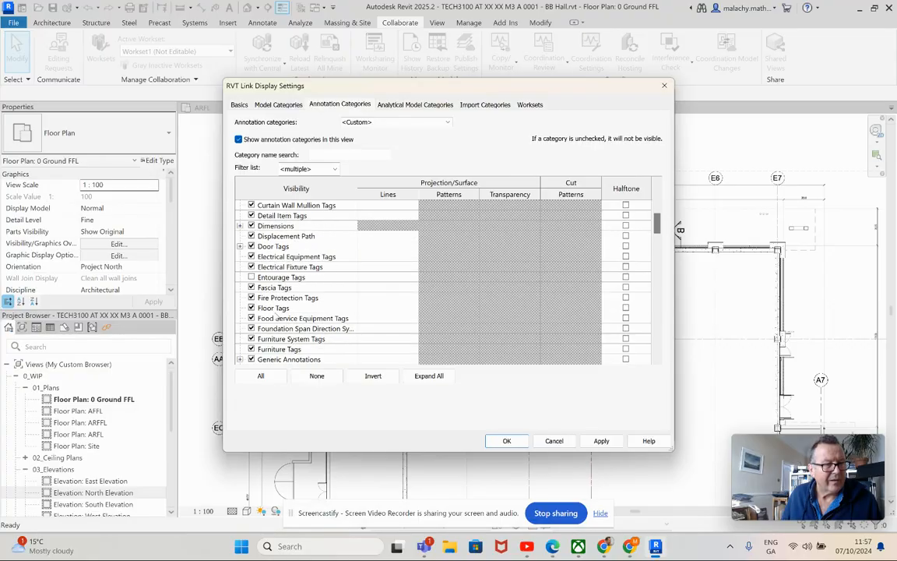
{"action": "scroll", "coordinate": [276, 315], "scroll_direction": "down", "scroll_amount": 2}
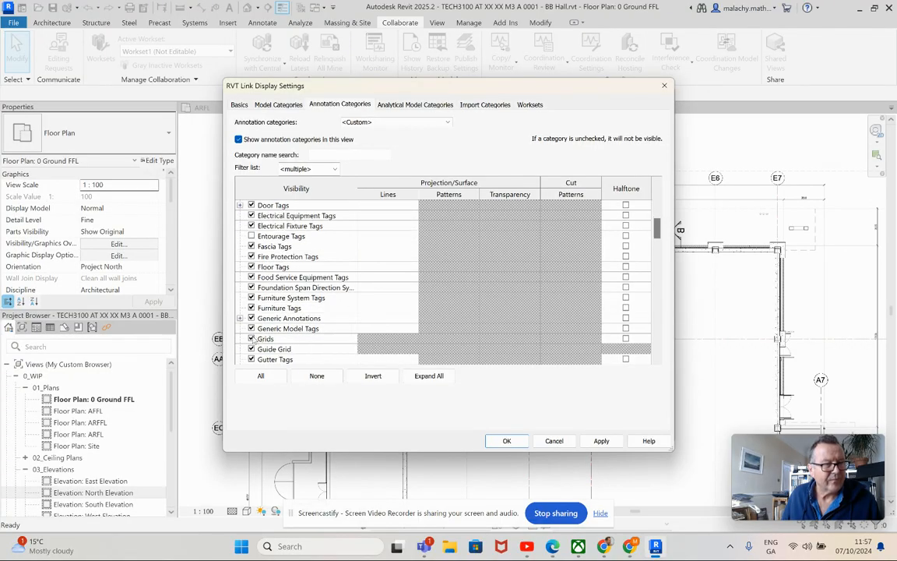
{"action": "left_click", "coordinate": [252, 339]}
{"action": "left_click", "coordinate": [601, 441]}
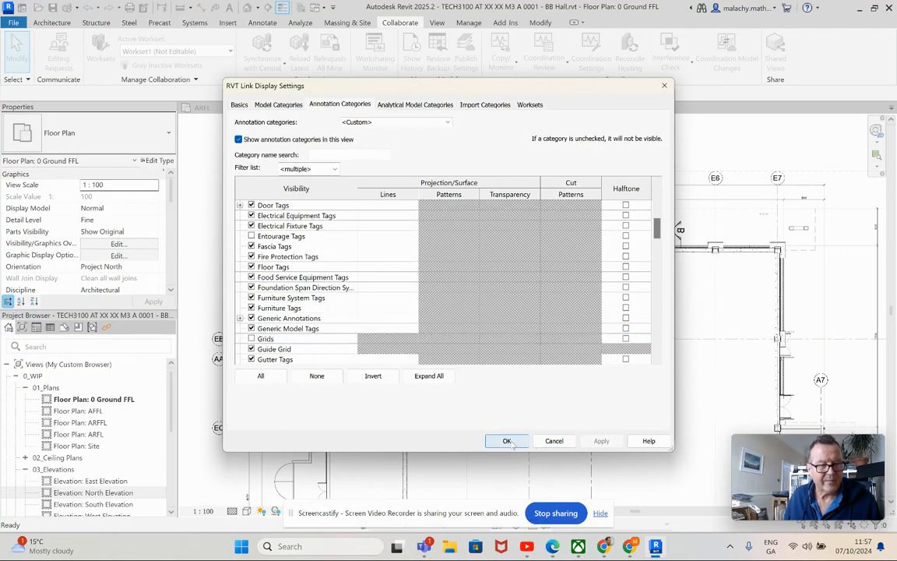
{"action": "left_click", "coordinate": [507, 441]}
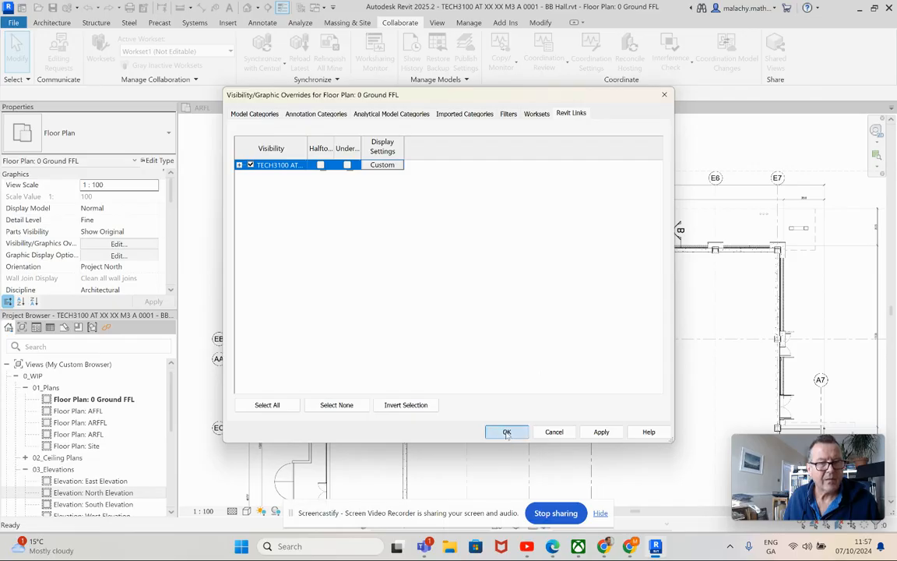
{"action": "left_click", "coordinate": [507, 432]}
{"action": "scroll", "coordinate": [496, 300], "scroll_direction": "down", "scroll_amount": 2}
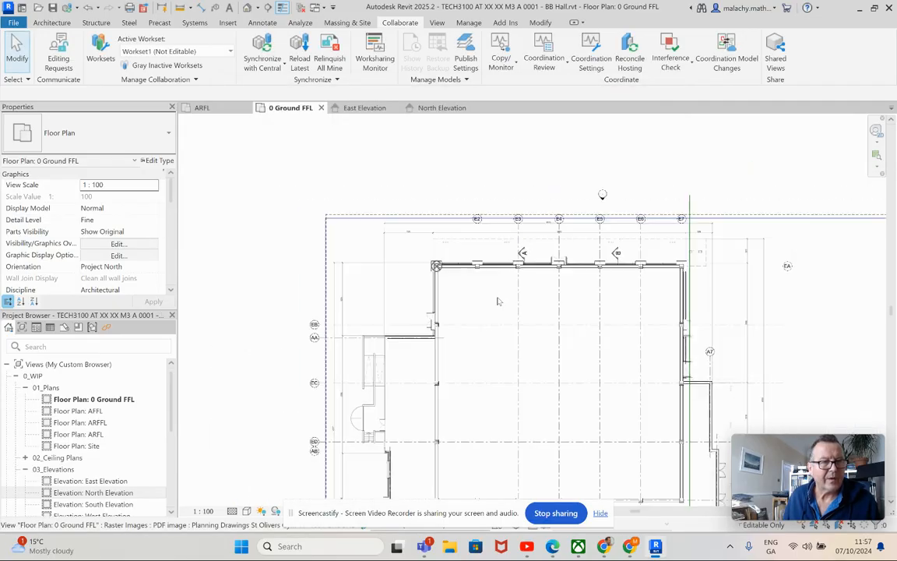
{"action": "scroll", "coordinate": [490, 311], "scroll_direction": "down", "scroll_amount": 4}
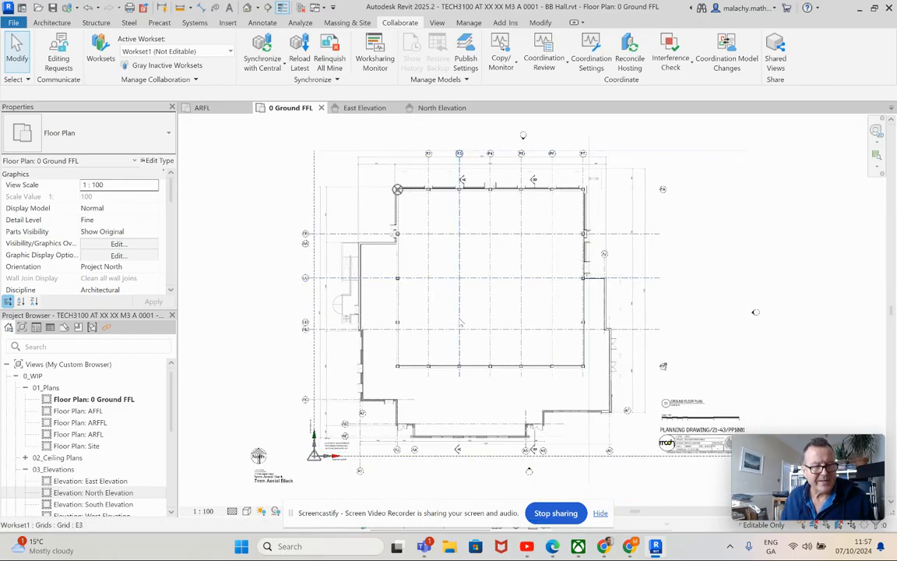
{"action": "scroll", "coordinate": [596, 414], "scroll_direction": "up", "scroll_amount": 2}
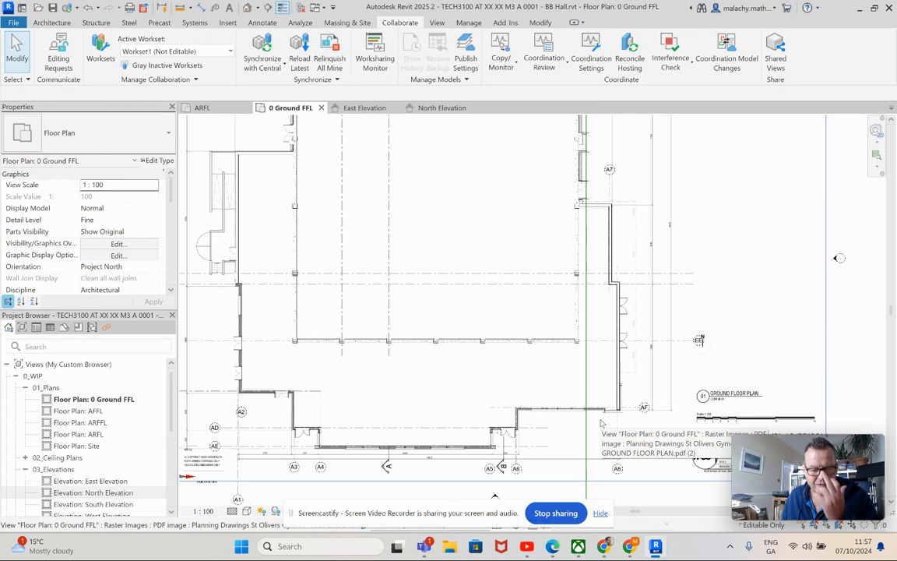
{"action": "scroll", "coordinate": [601, 423], "scroll_direction": "down", "scroll_amount": 3}
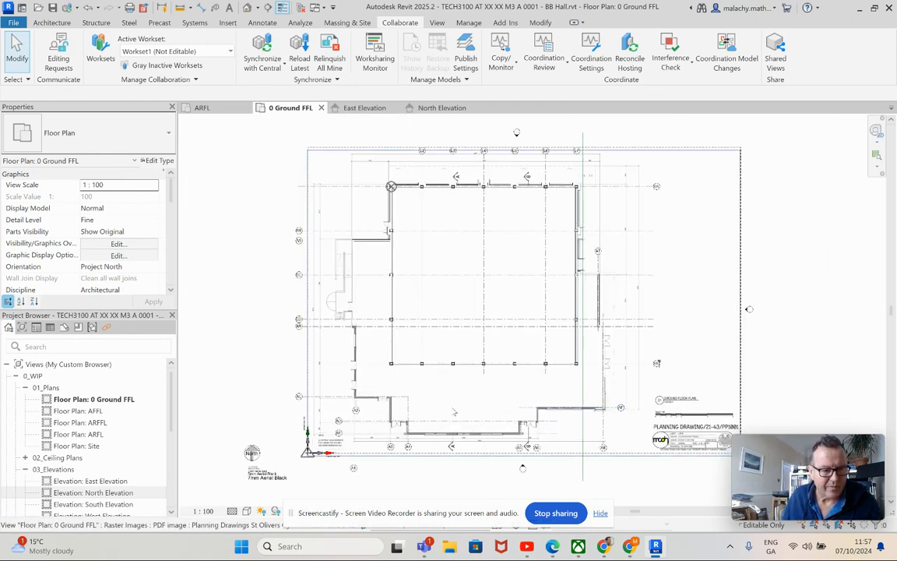